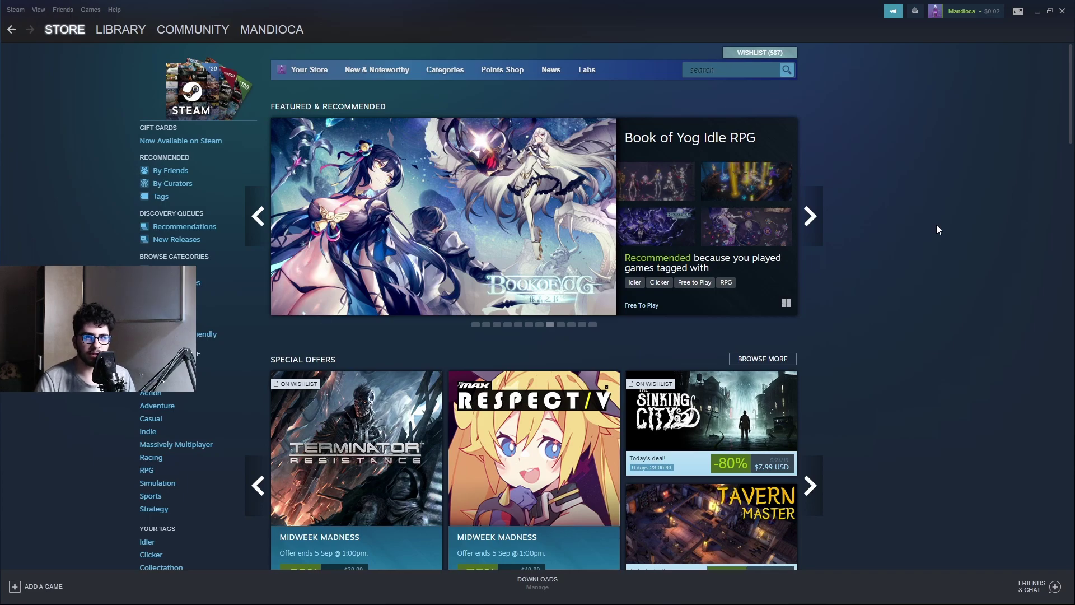
- Search the Steam store for 'the elder scrolls arena' and open The Elder Scrolls: Arena page
type("the elder ")
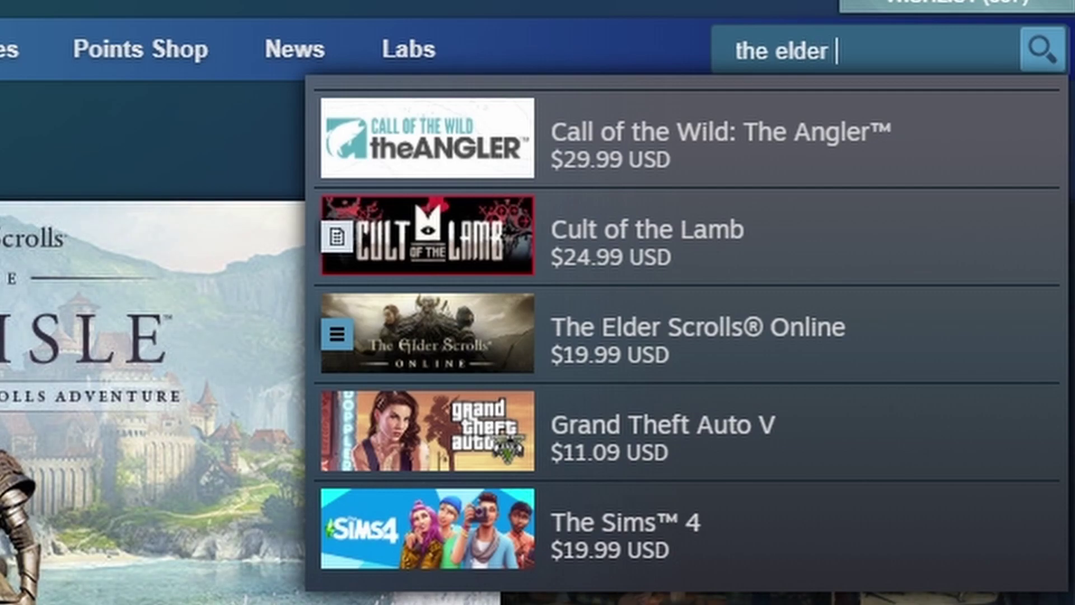
type("scrolls arena")
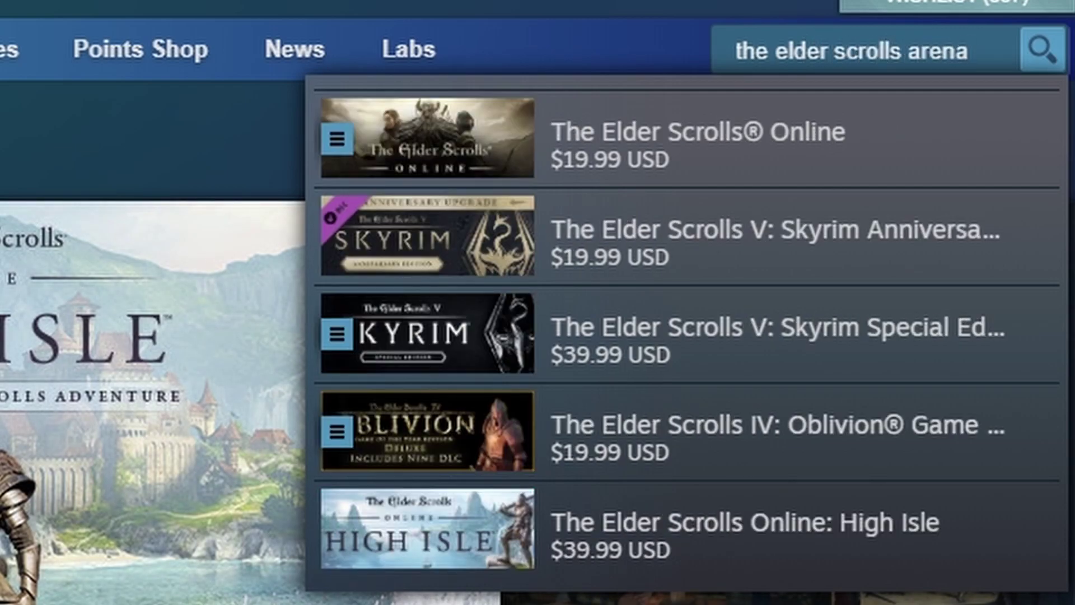
key("Return")
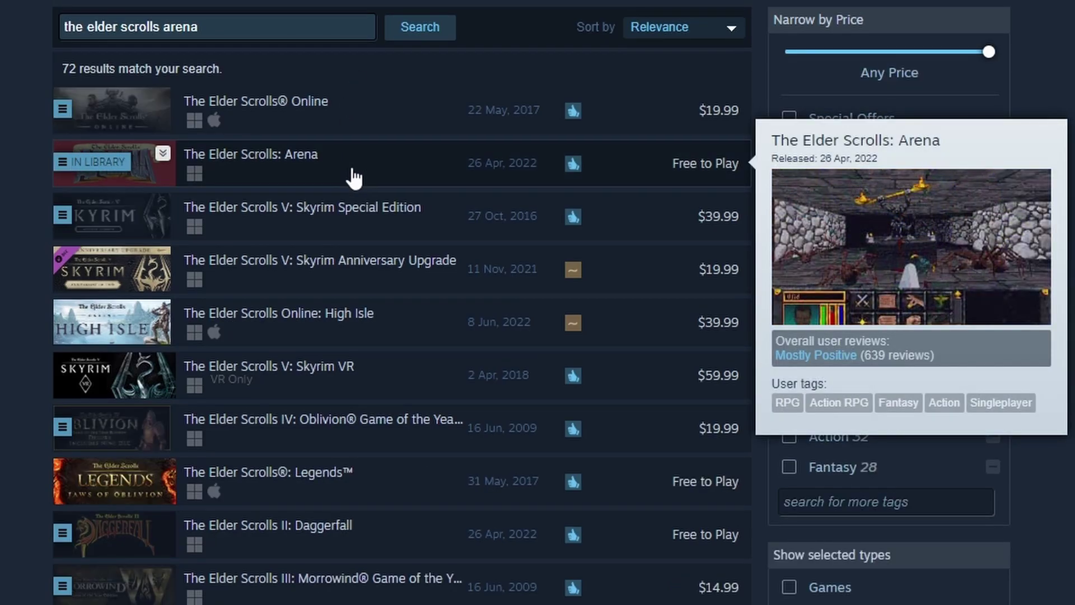
left_click(354, 174)
scroll(923, 208, "down", 1)
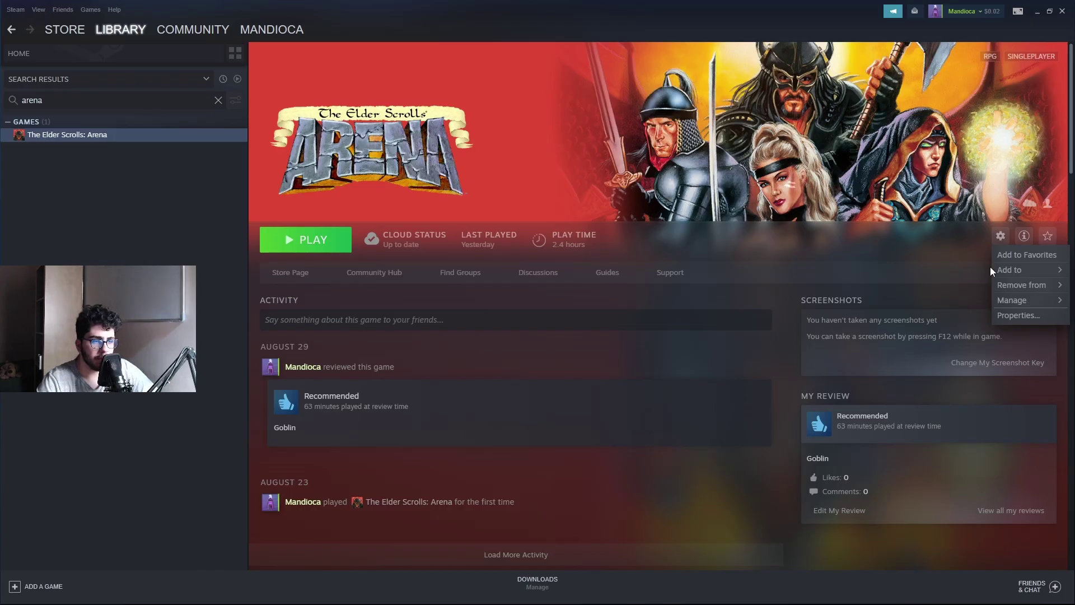
- Browse Arena's local files from its Steam Properties to open the install folder in File Explorer
mouse_move(1016, 300)
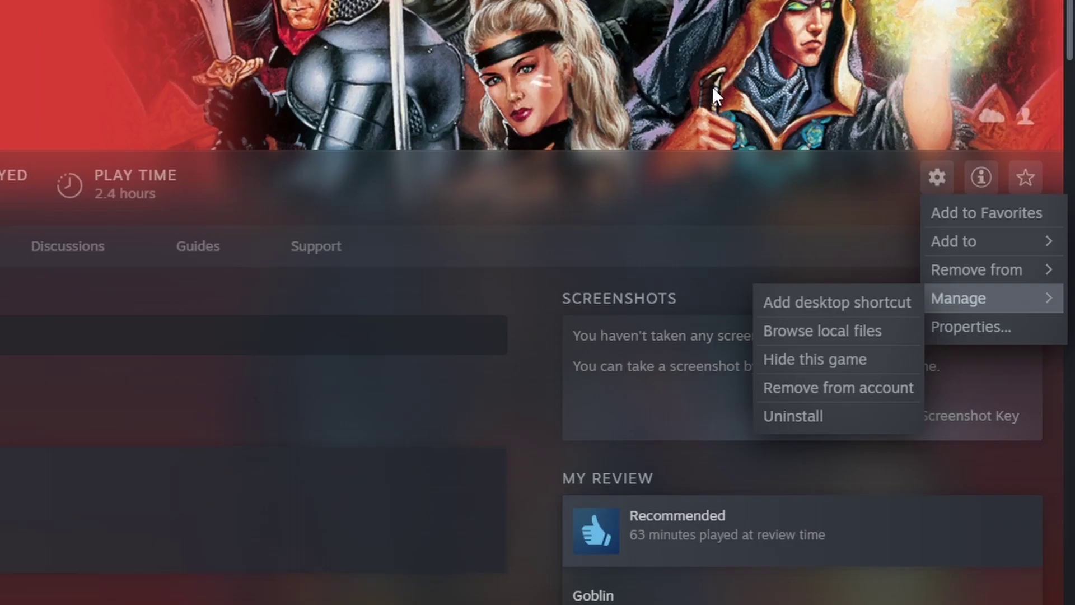
left_click(1007, 239)
left_click(1001, 236)
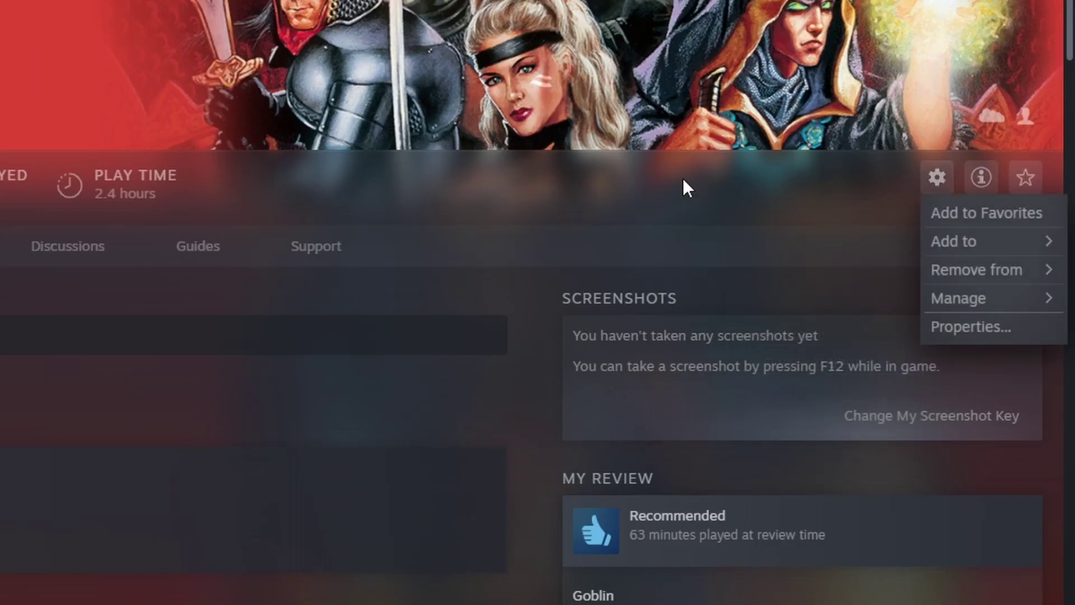
mouse_move(986, 303)
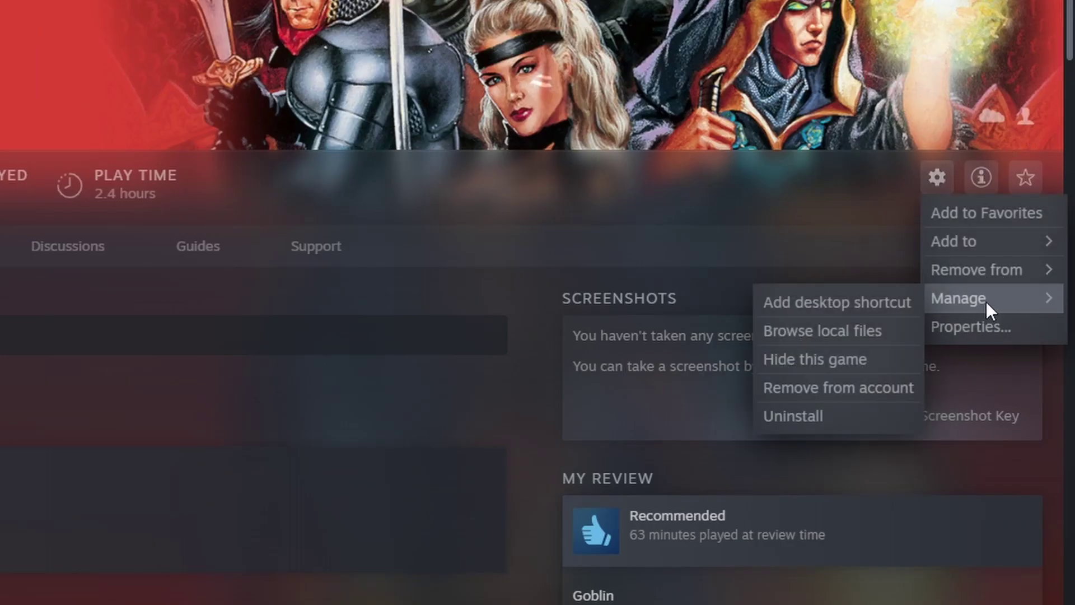
left_click(836, 329)
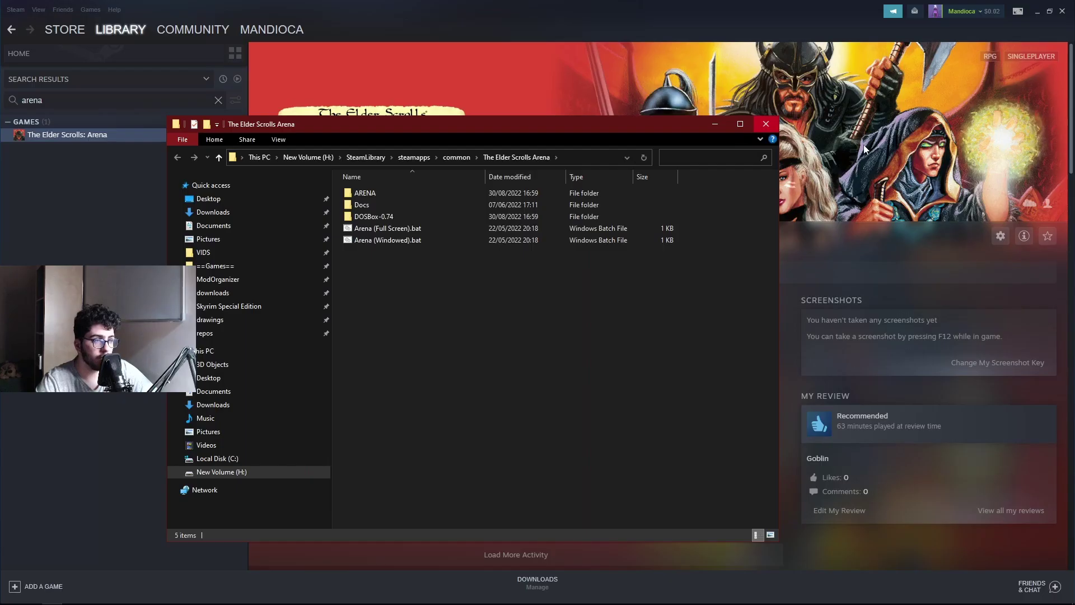
left_click(682, 7)
left_click(1001, 235)
left_click(1009, 313)
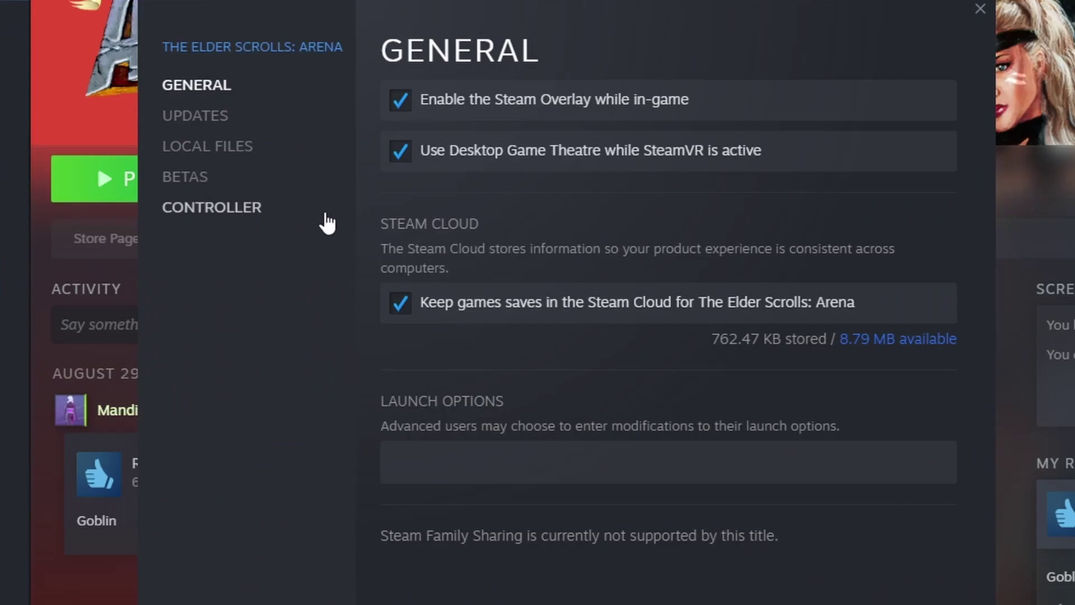
left_click(226, 146)
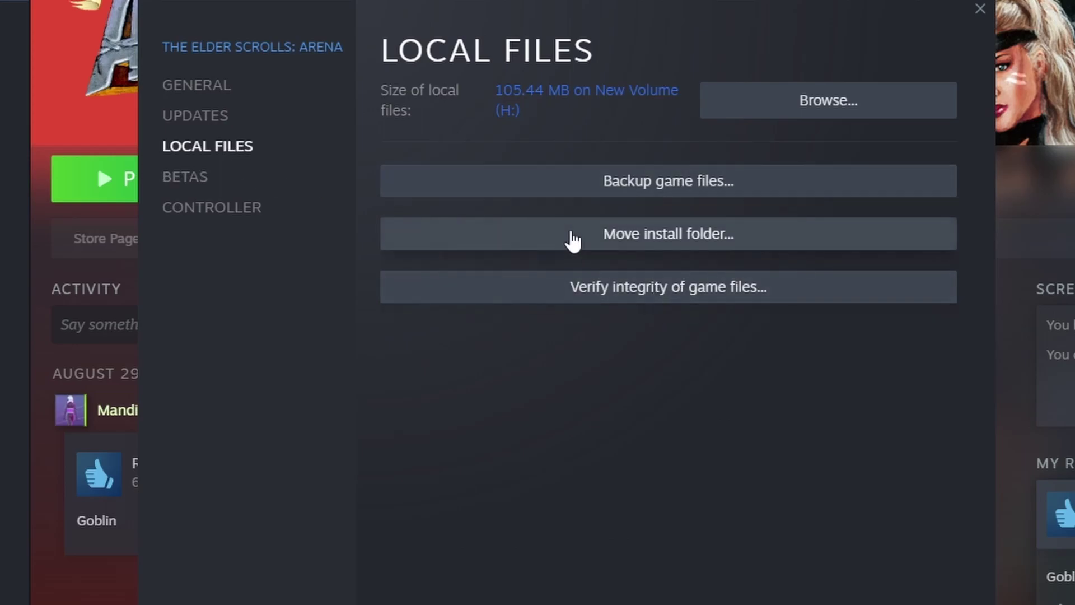
left_click(819, 112)
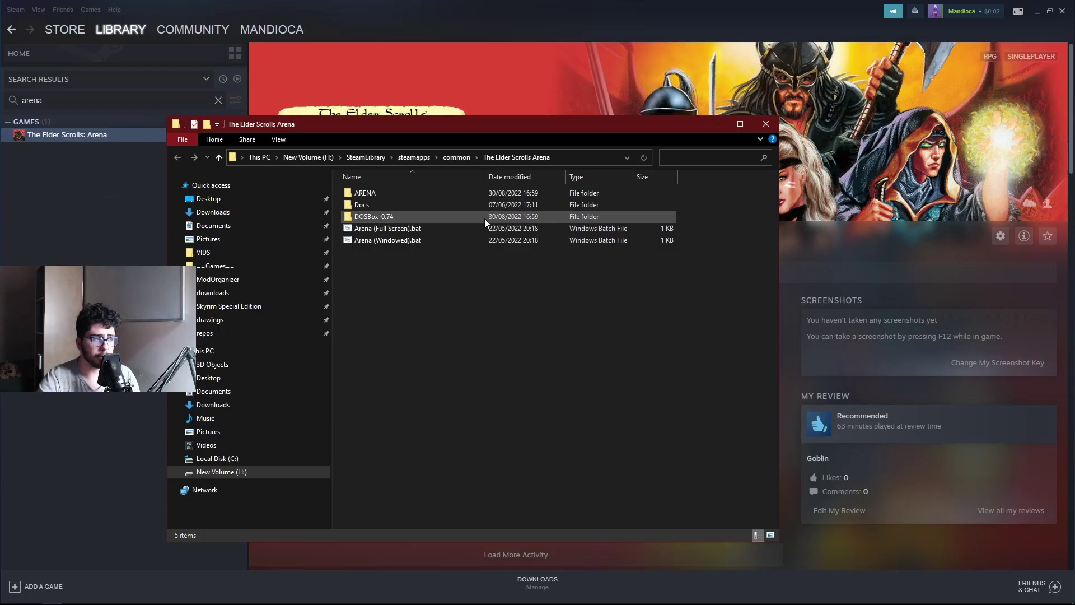
- Open the DOSBox-0.74 folder to show arena.conf, DOSBox.exe and the option .bat files
mouse_move(485, 218)
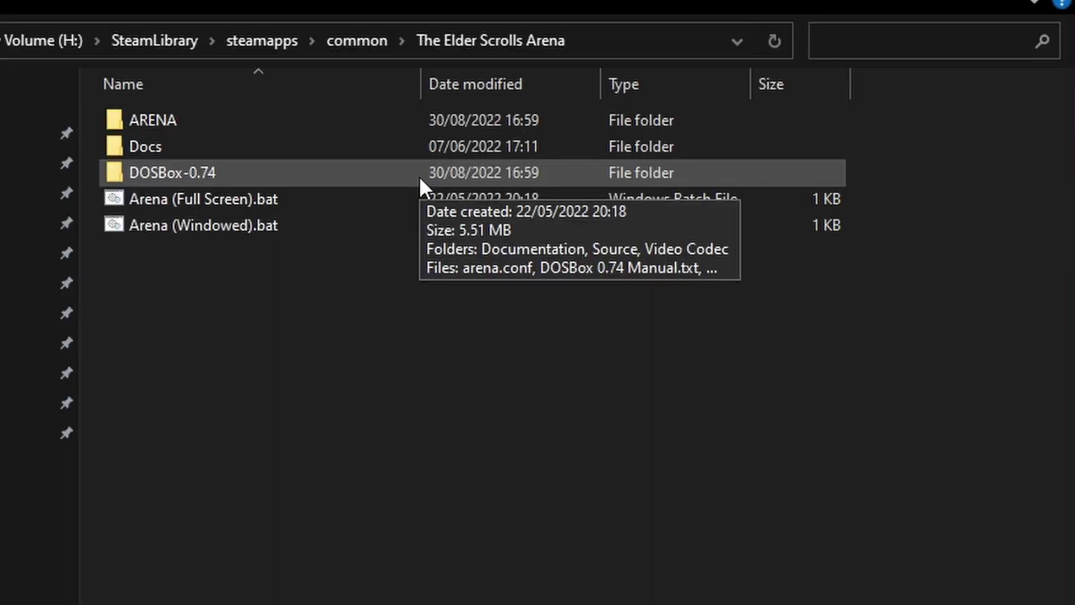
scroll(560, 494, "up", 4, "ctrl")
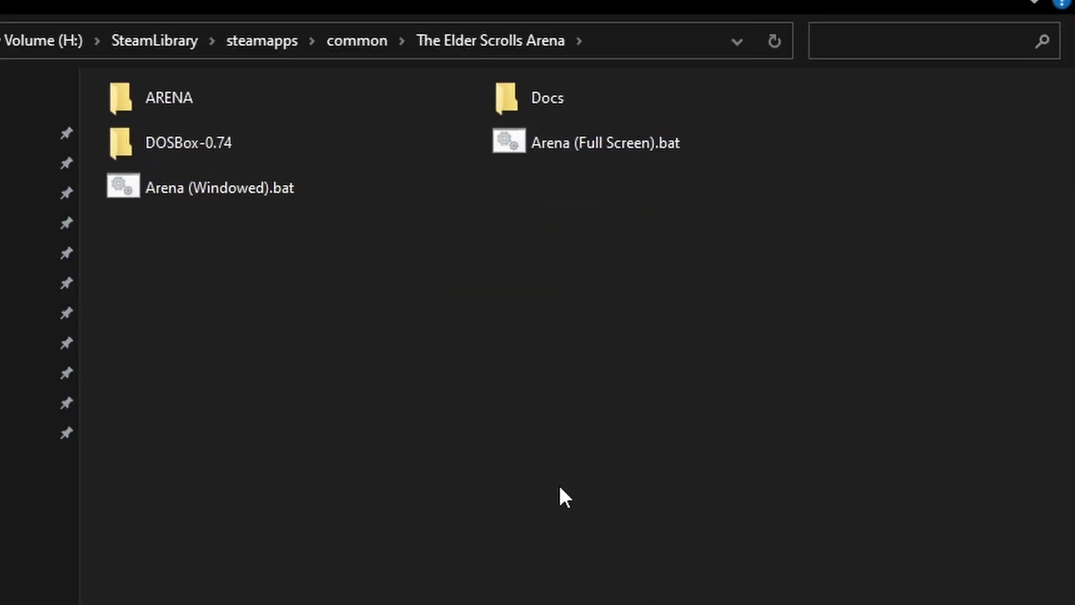
scroll(573, 470, "up", 1, "ctrl")
key("alt+Right")
scroll(684, 423, "up", 4, "ctrl")
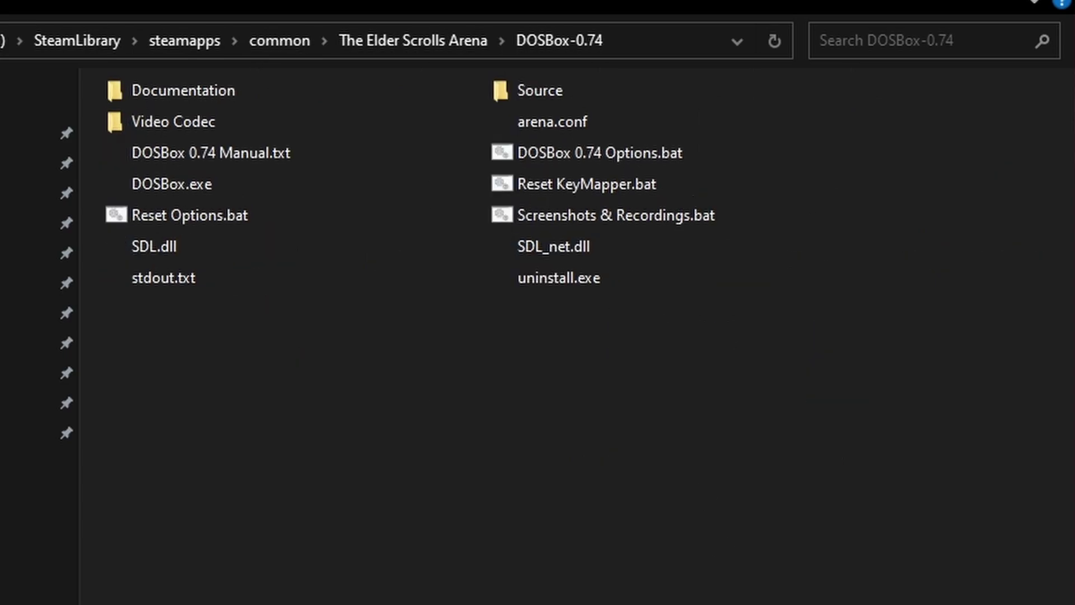
scroll(781, 597, "up", 1, "ctrl")
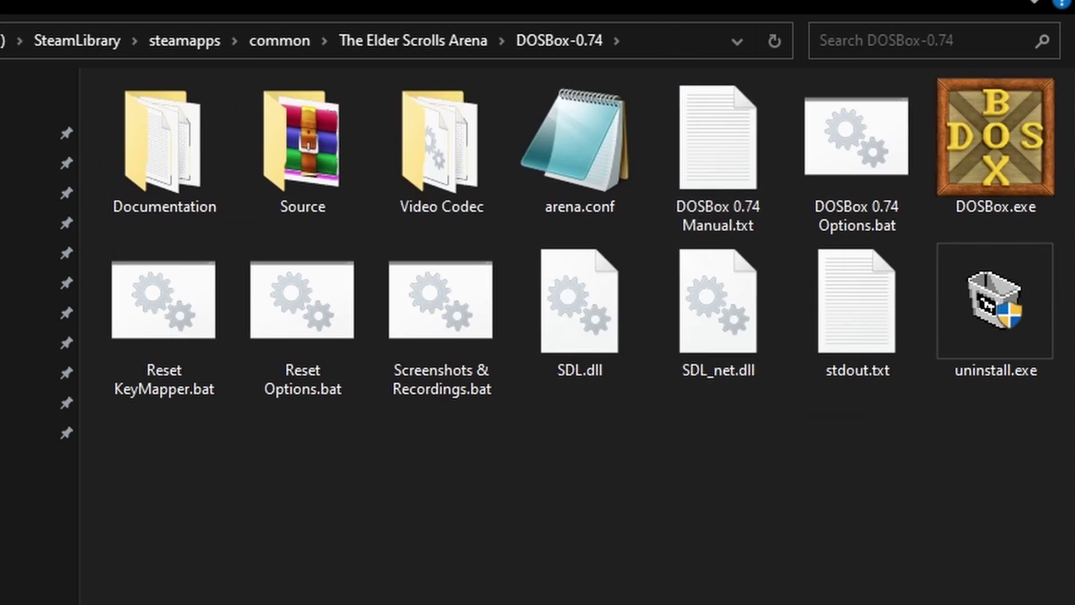
scroll(782, 597, "up", 1, "ctrl")
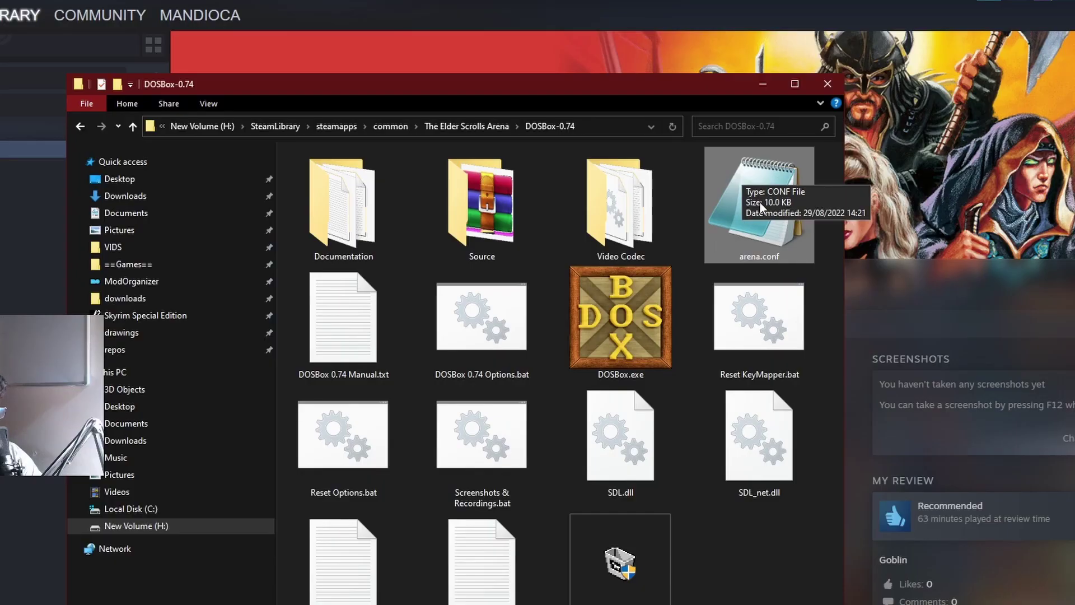
- Open arena.conf in Notepad, making Notepad the default app for .conf files
double_click(761, 203)
left_click_drag(522, 83, 611, 120)
key("alt+F4")
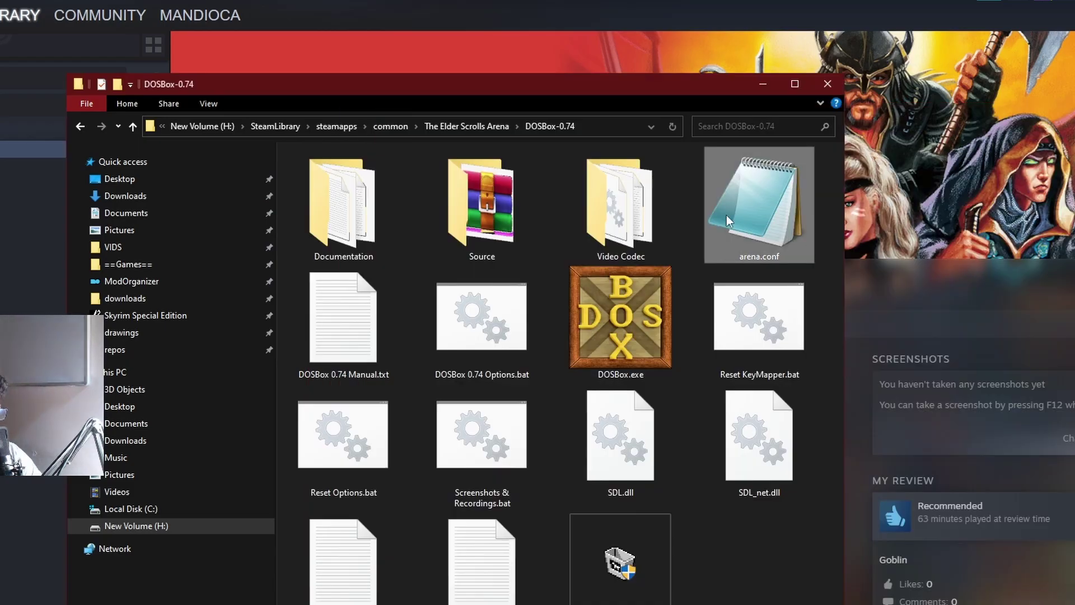
right_click(790, 203)
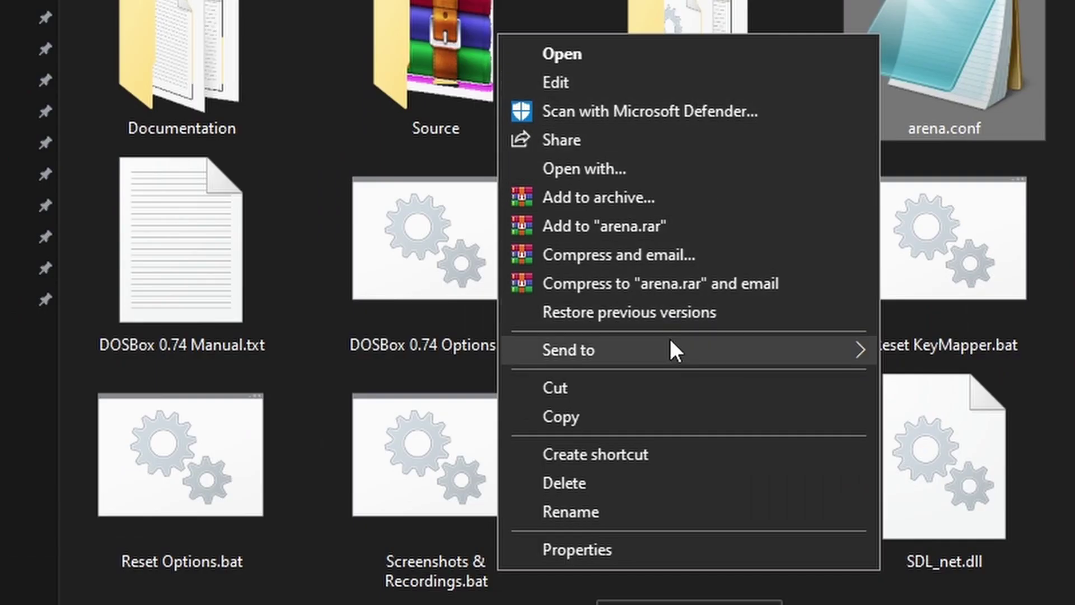
left_click(682, 171)
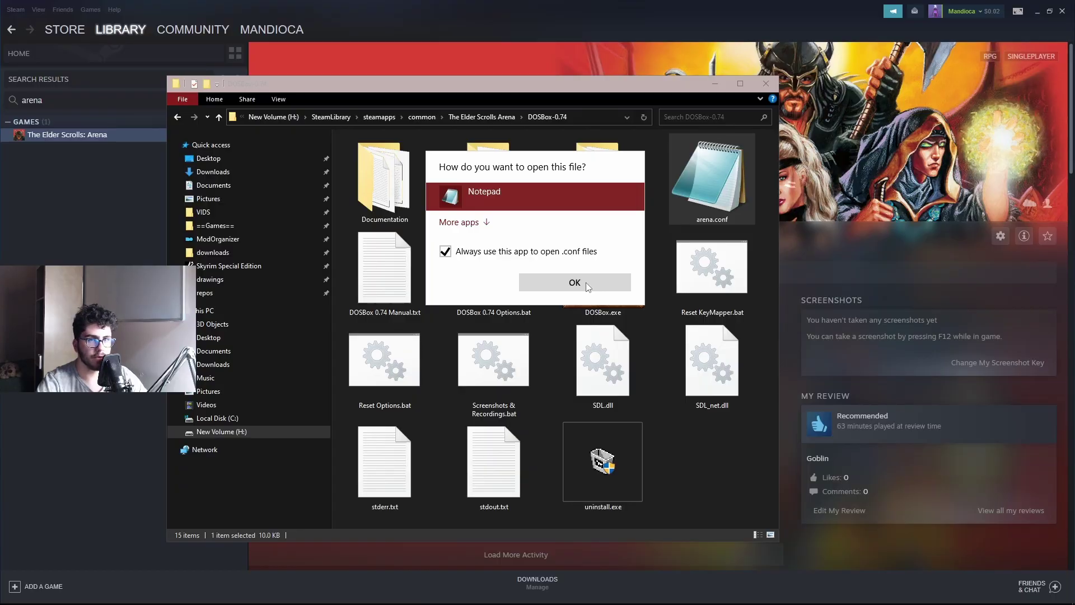
left_click(587, 285)
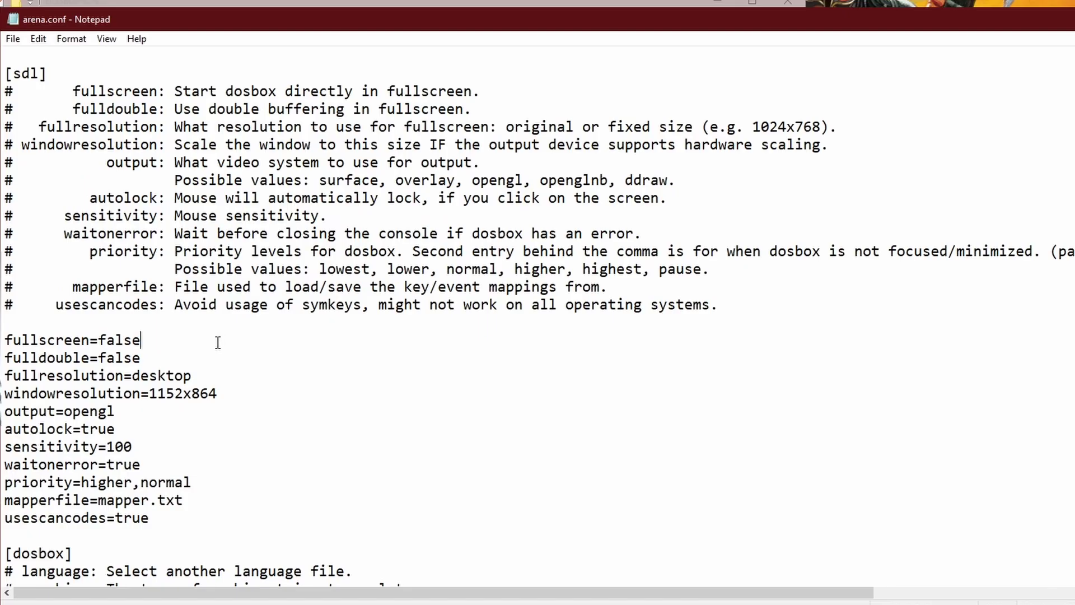
- Change fullscreen=false to fullscreen=true in arena.conf and save the file
key("BackSpace")
key("BackSpace")
key("BackSpace")
key("BackSpace")
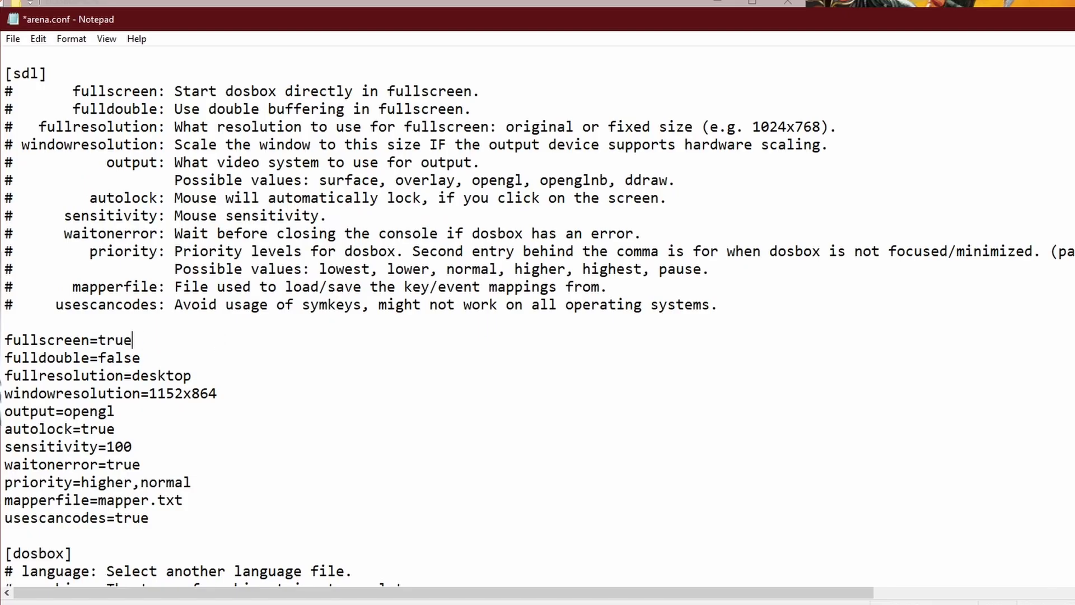
key("ctrl+s")
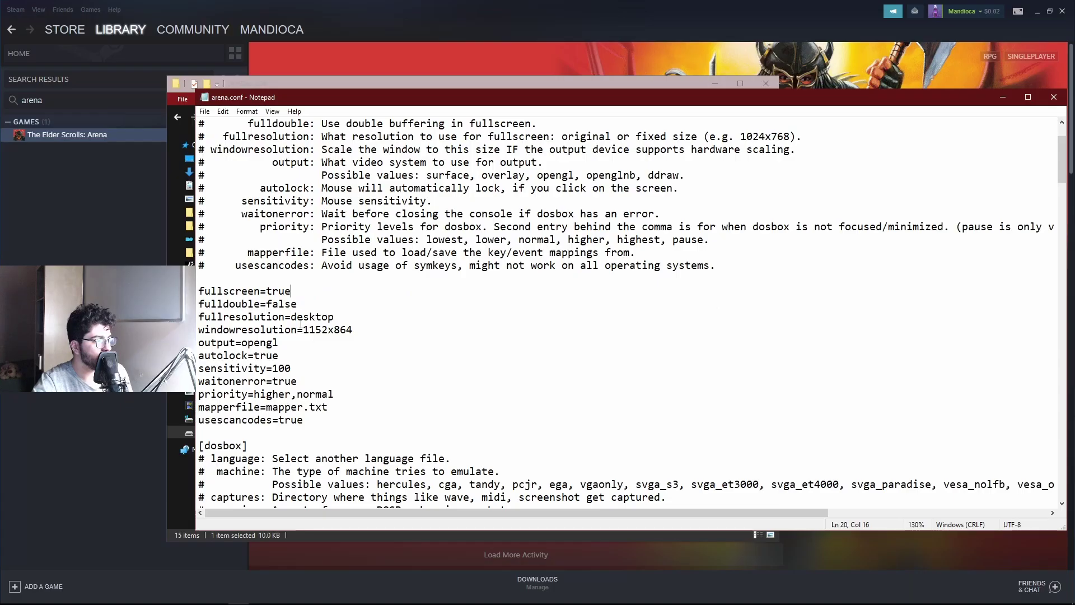
double_click(162, 376)
left_click(387, 384)
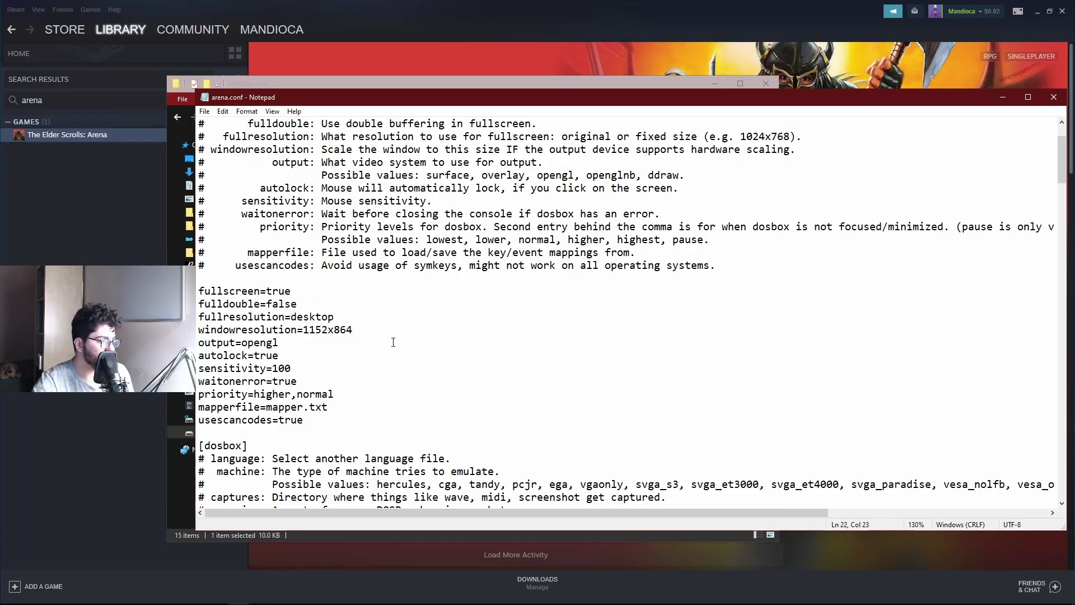
- Edit the windowresolution 1152x864 value, trying a 4:3 suffix on the line
triple_click(312, 316)
left_click(341, 330)
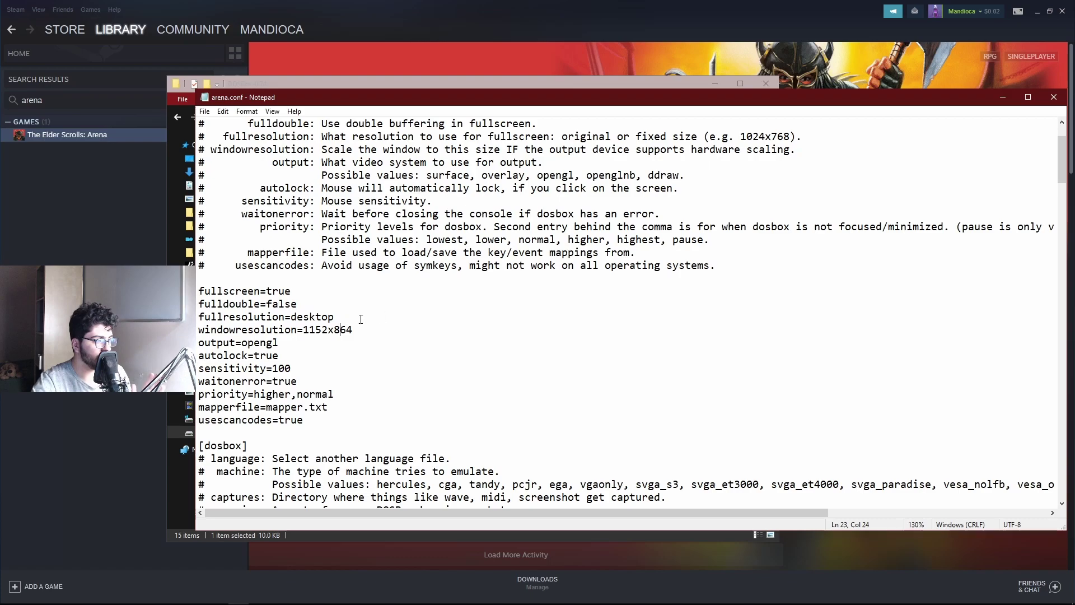
scroll(398, 341, "up", 1)
left_click(414, 368)
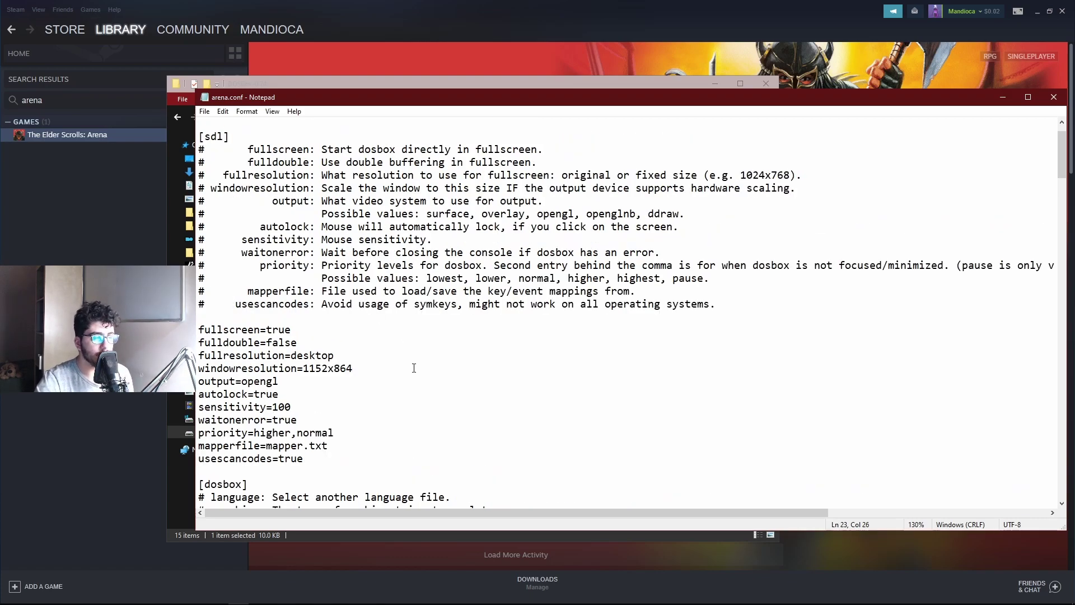
double_click(304, 370)
left_click(372, 368)
type("4:")
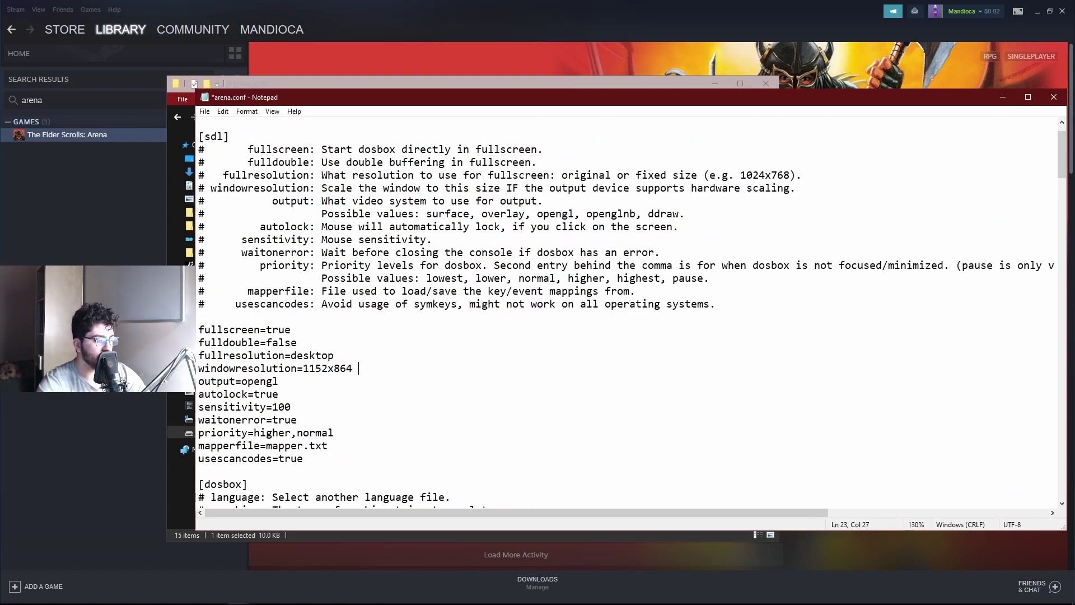
type("3")
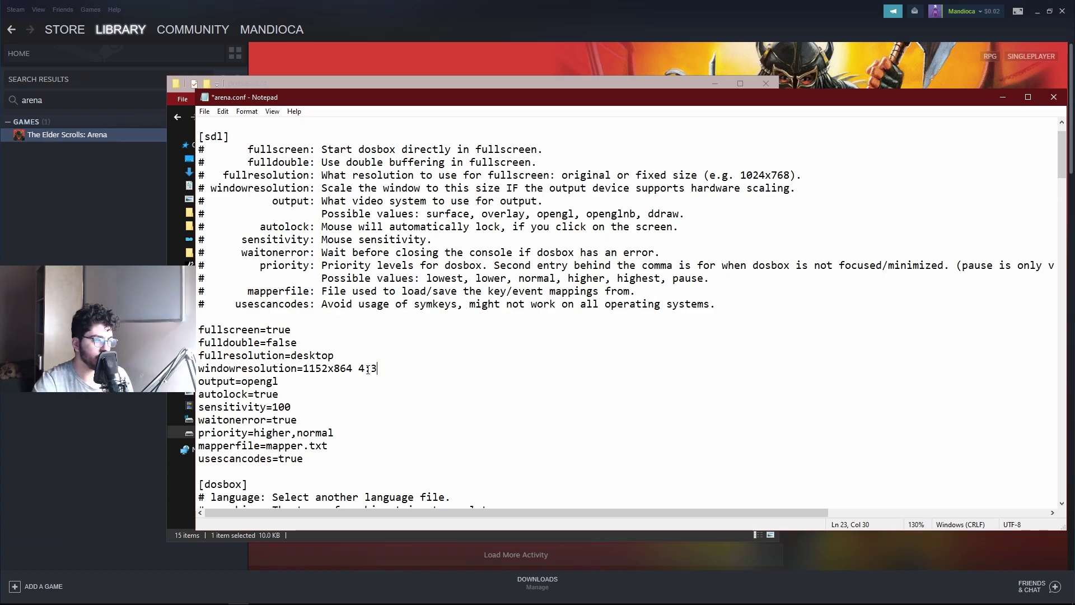
key("BackSpace")
key("BackSpace")
key("BackSpace")
key("BackSpace")
scroll(410, 331, "down", 1)
double_click(410, 331)
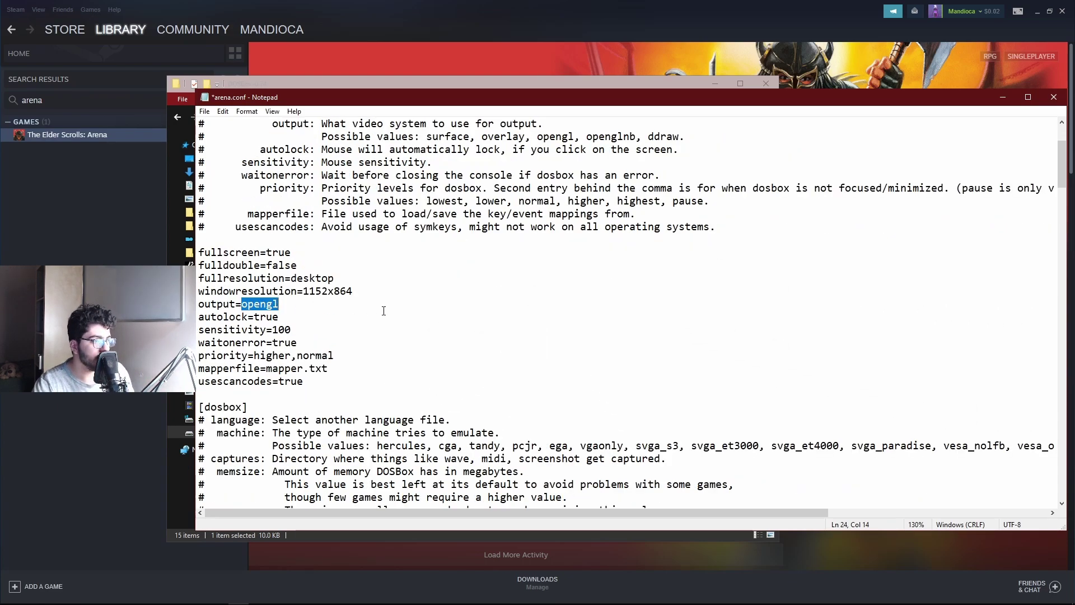
scroll(532, 338, "up", 1)
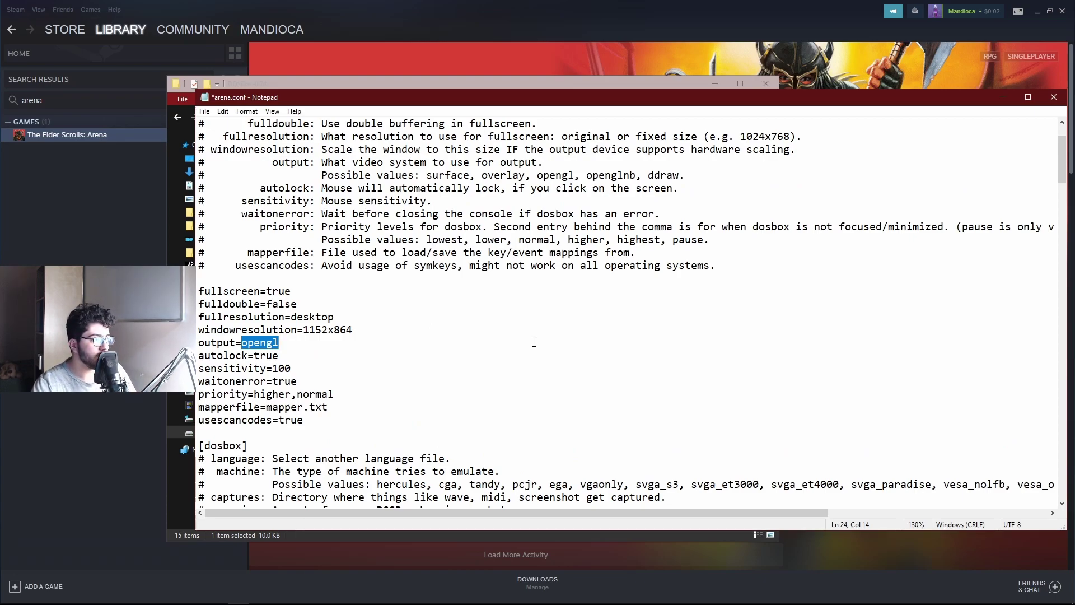
left_click_drag(587, 175, 649, 175)
left_click(666, 175)
double_click(666, 175)
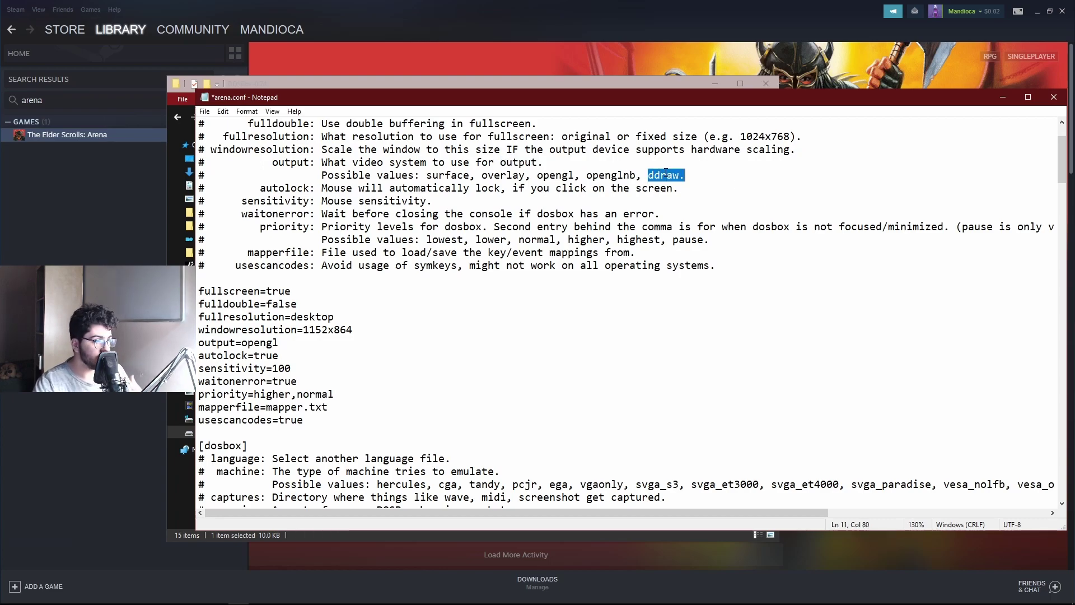
double_click(442, 175)
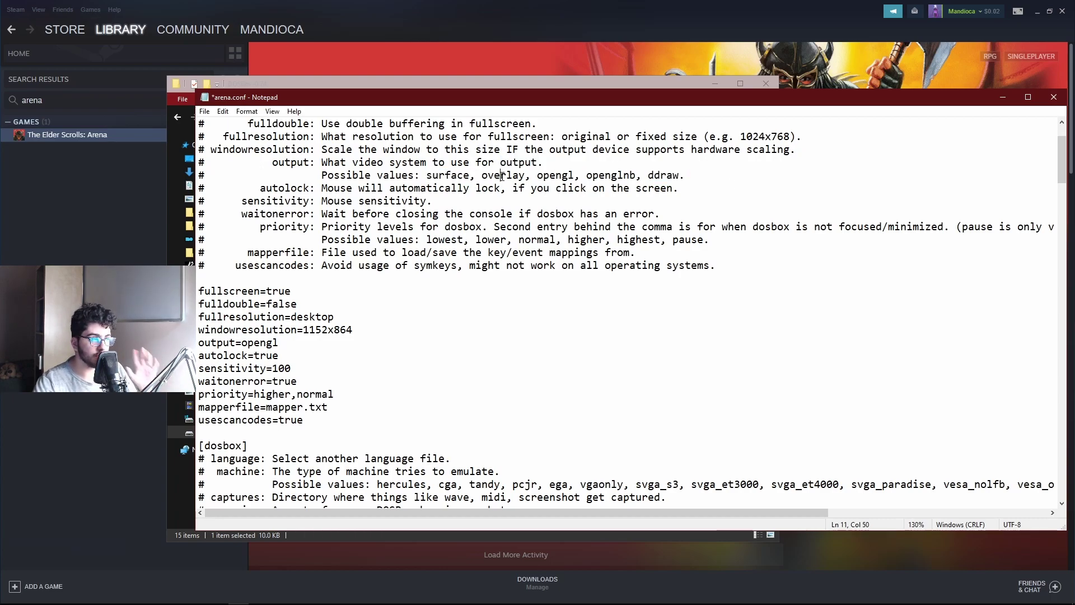
double_click(504, 175)
left_click(433, 341)
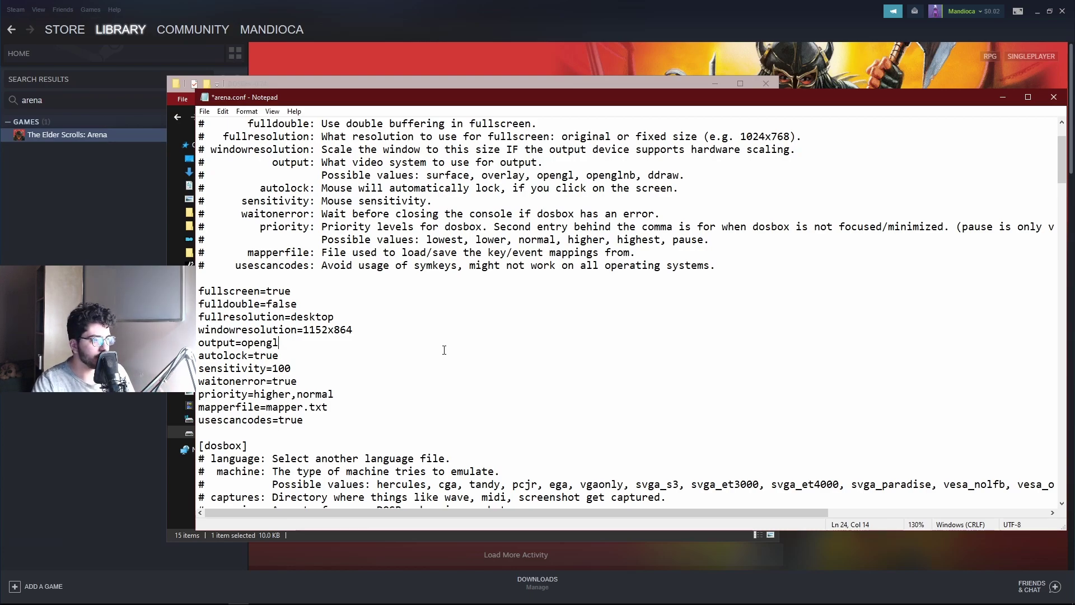
scroll(451, 359, "down", 3)
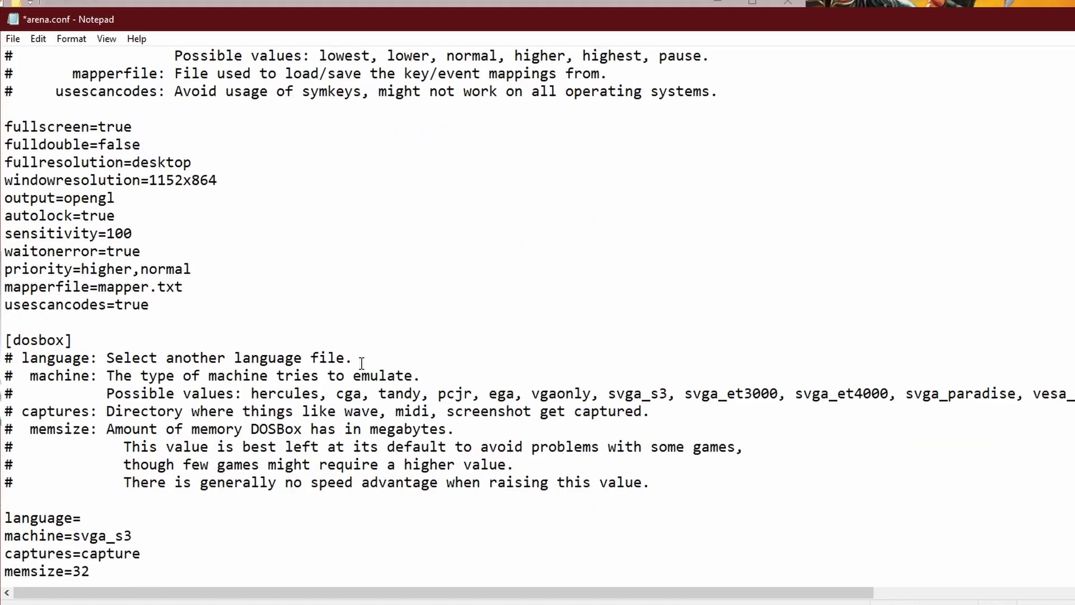
scroll(451, 359, "down", 1)
scroll(420, 340, "down", 3)
left_click(336, 323)
left_click_drag(7, 122, 211, 340)
left_click(211, 340)
scroll(351, 356, "up", 3)
scroll(351, 356, "up", 5)
scroll(351, 356, "down", 10)
scroll(351, 356, "down", 1)
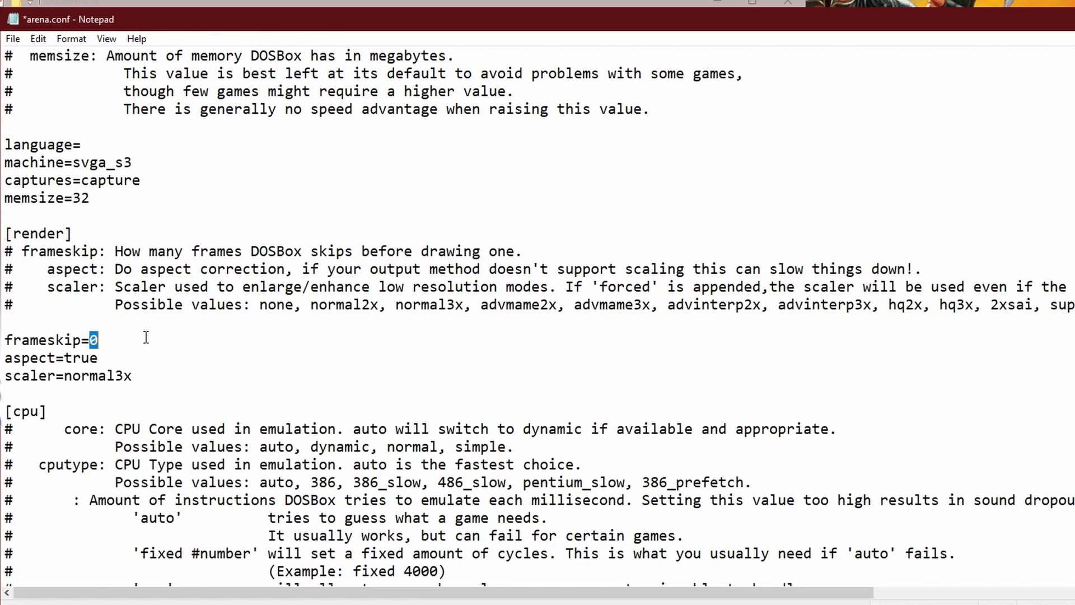
left_click(171, 358)
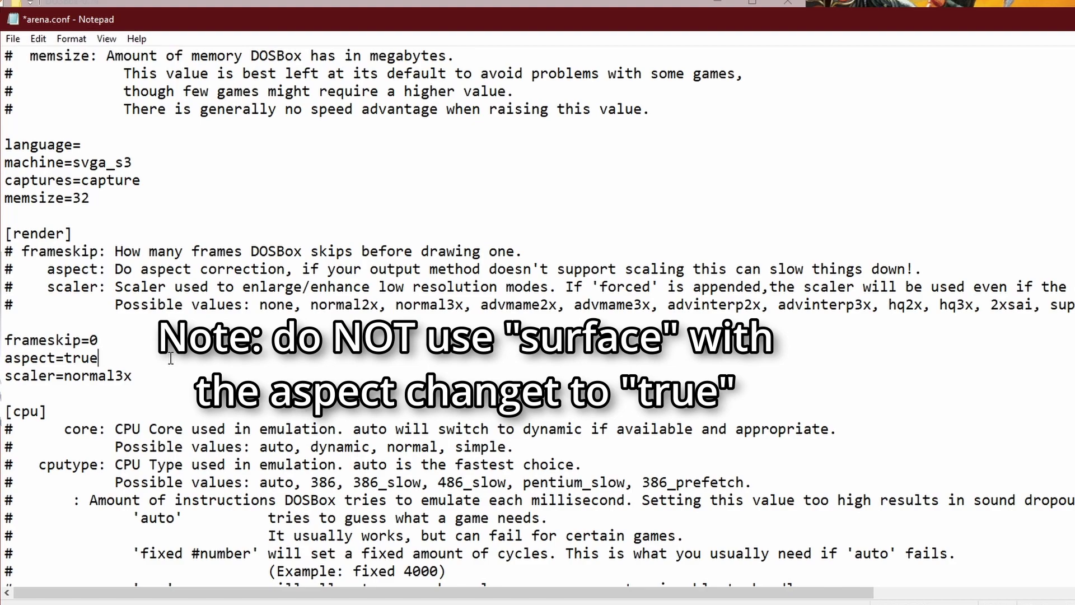
left_click(178, 381)
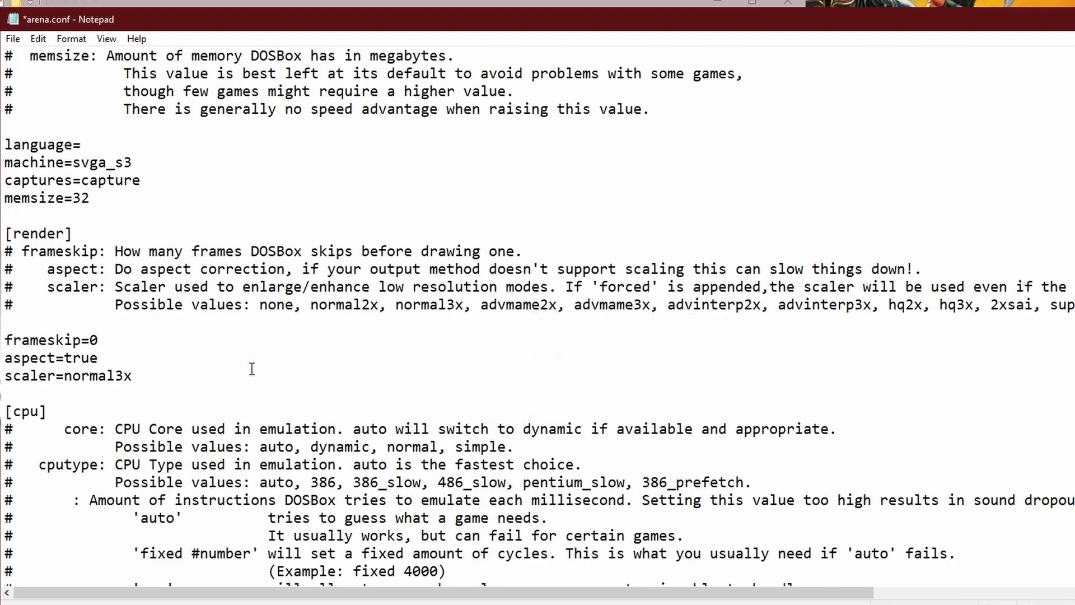
scroll(250, 368, "down", 6)
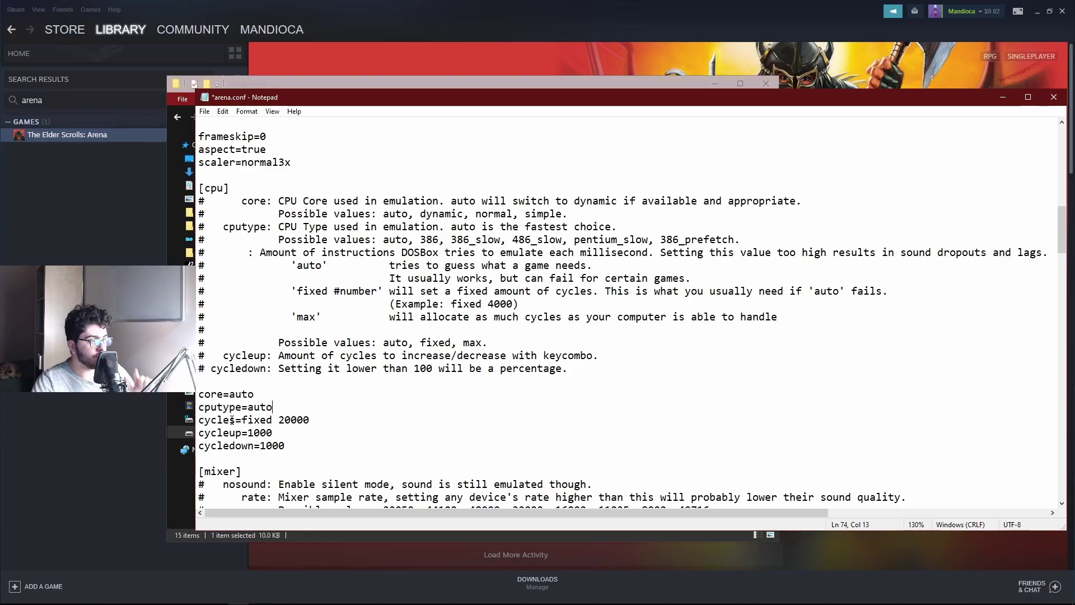
left_click_drag(241, 421, 309, 421)
left_click(327, 418)
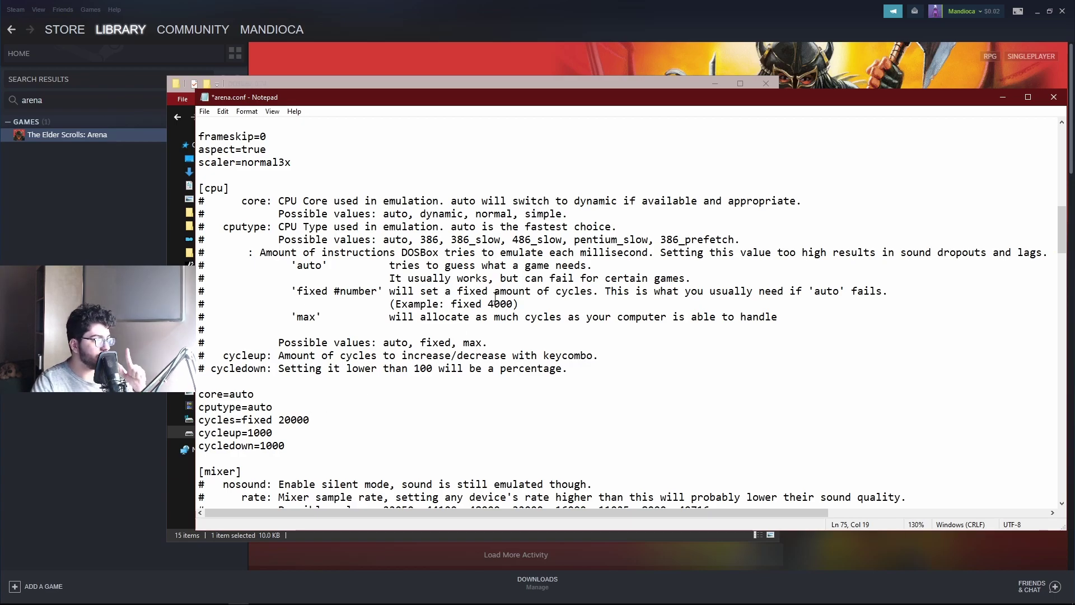
double_click(395, 342)
left_click(407, 342)
left_click_drag(420, 342, 451, 342)
left_click(452, 342)
double_click(294, 421)
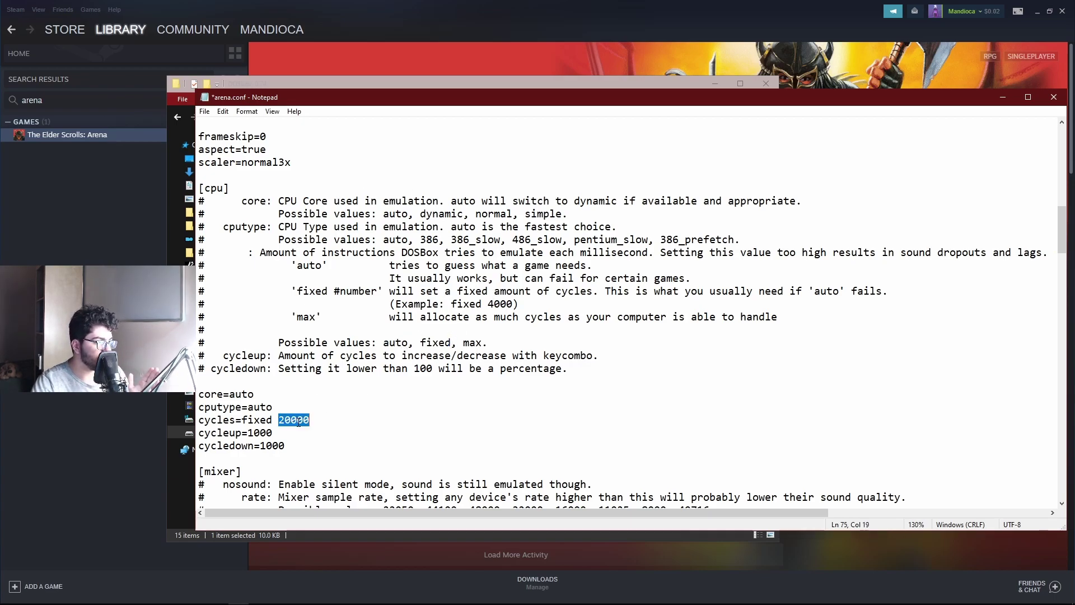
double_click(473, 342)
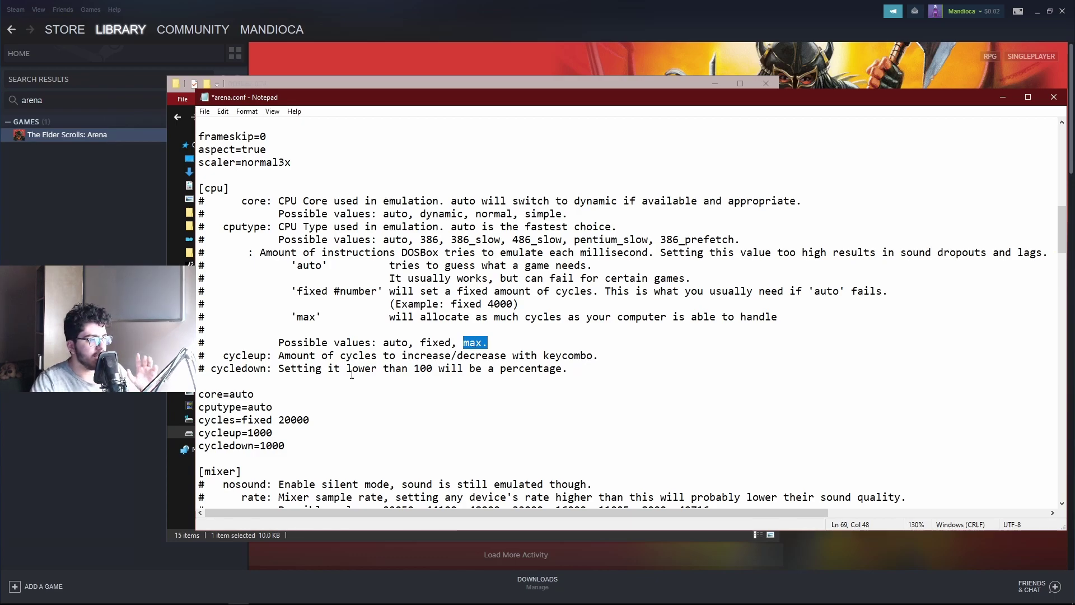
double_click(295, 419)
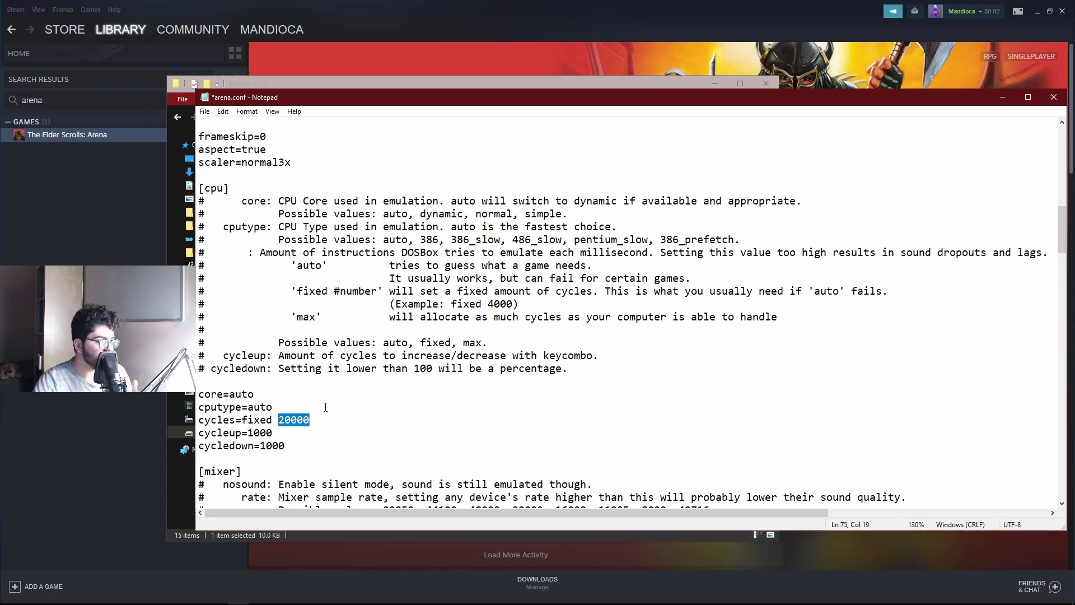
scroll(336, 401, "down", 1)
left_click(360, 387)
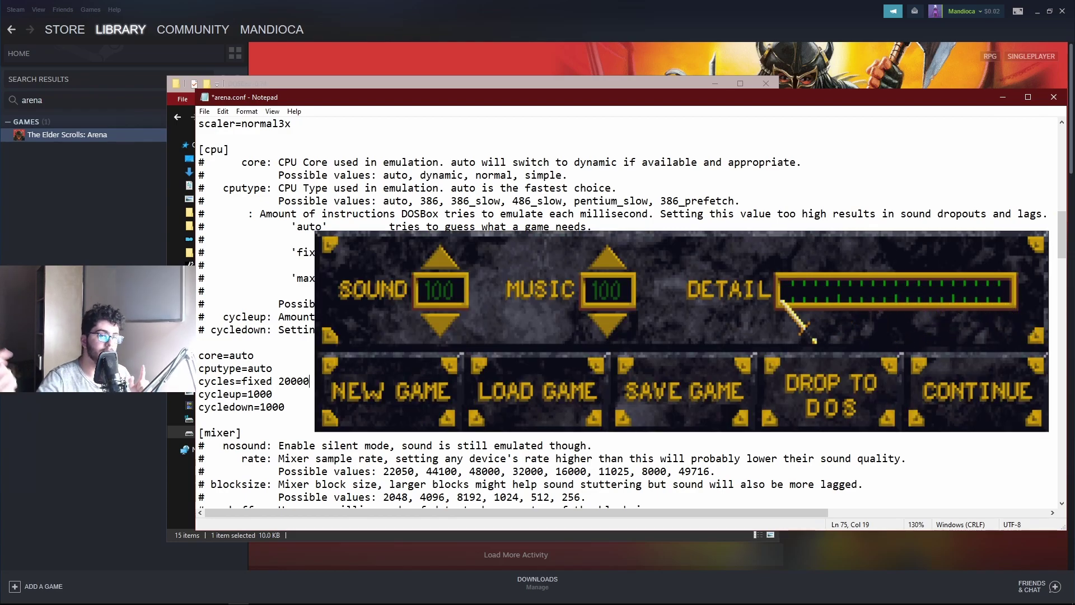
double_click(400, 304)
double_click(436, 304)
double_click(470, 303)
left_click(453, 359)
left_click_drag(373, 395, 200, 291)
left_click(435, 368)
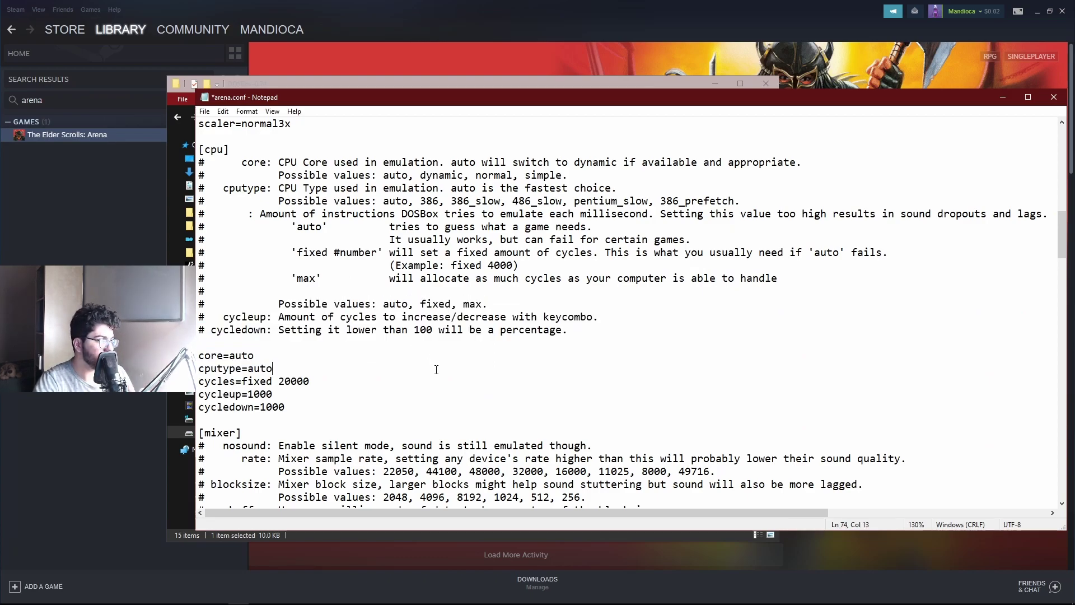
scroll(503, 319, "down", 3)
scroll(503, 319, "down", 2)
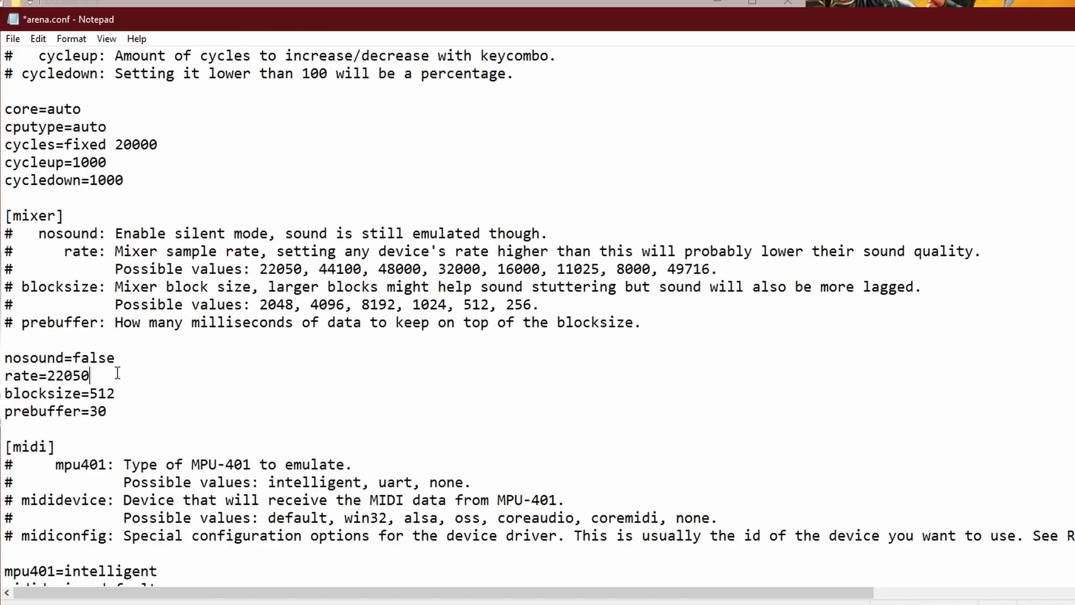
double_click(361, 268)
left_click(351, 374)
scroll(351, 374, "down", 1)
double_click(78, 322)
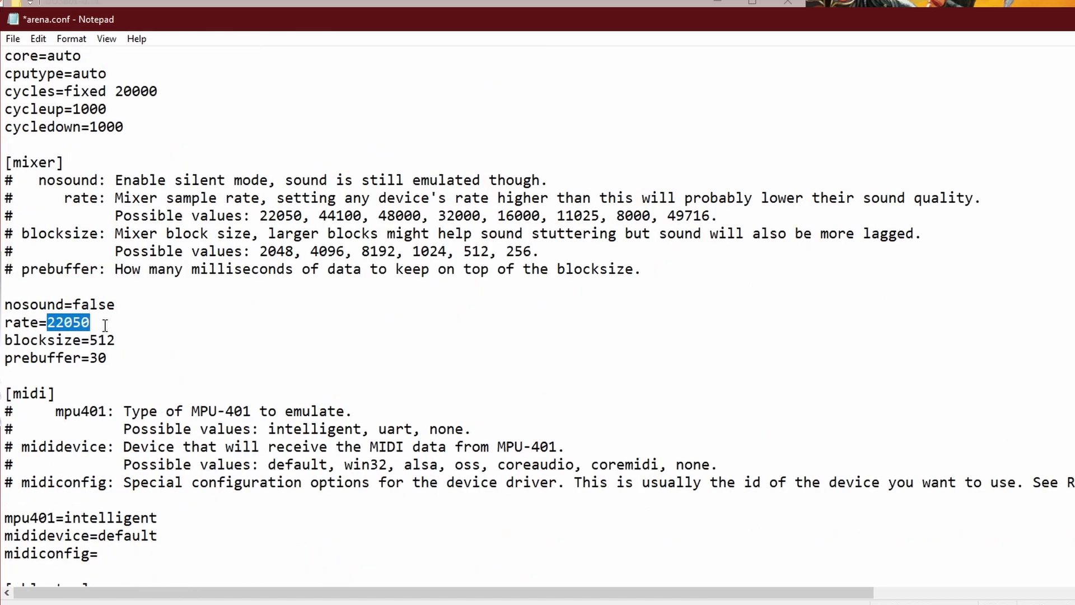
triple_click(172, 331)
left_click(198, 324)
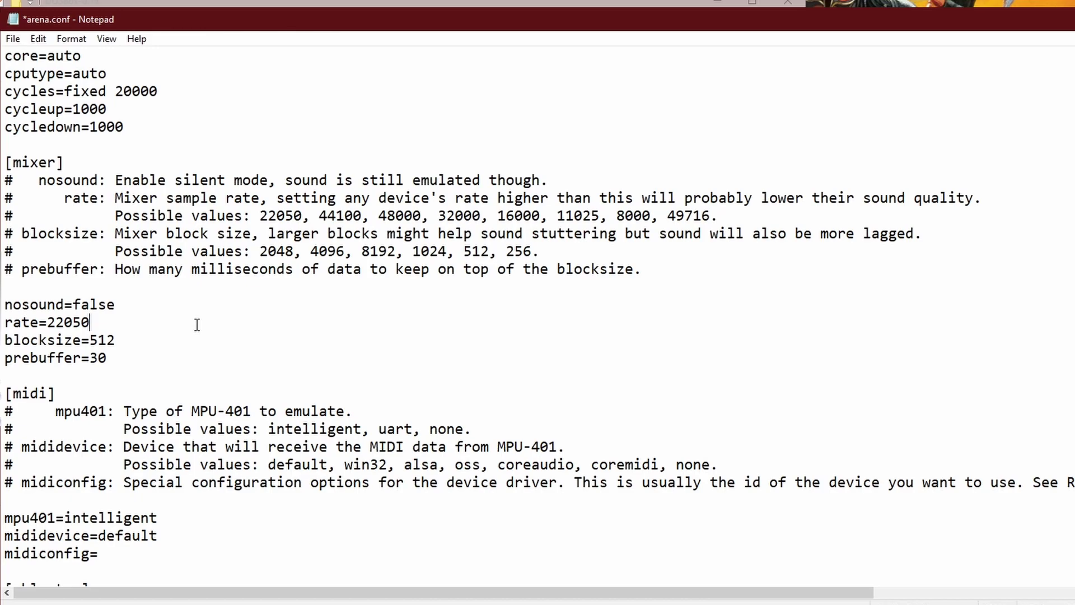
scroll(224, 326, "down", 3)
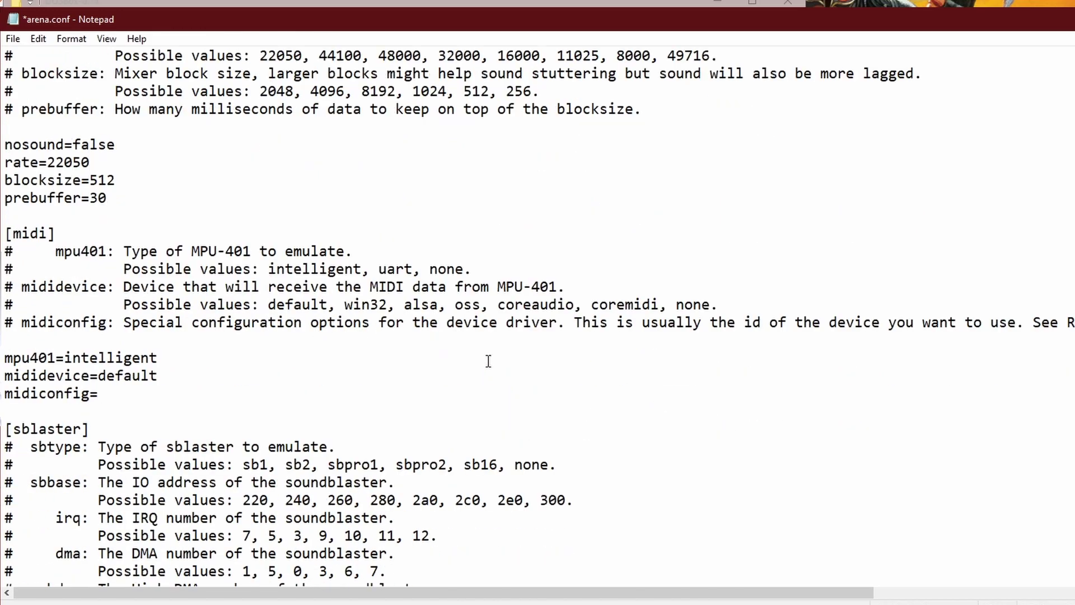
scroll(488, 361, "down", 2)
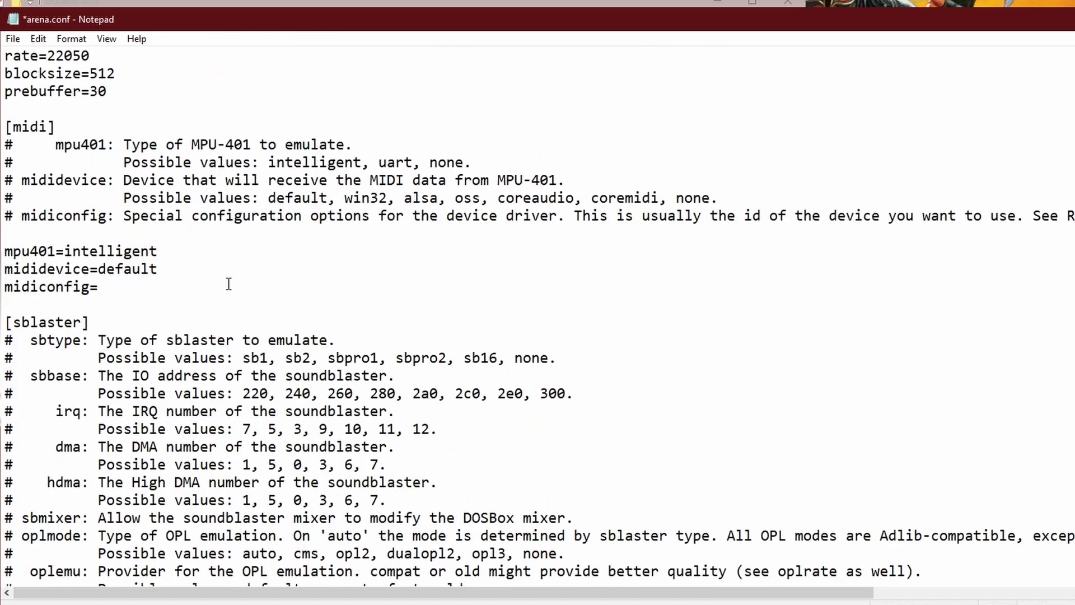
scroll(375, 347, "down", 4)
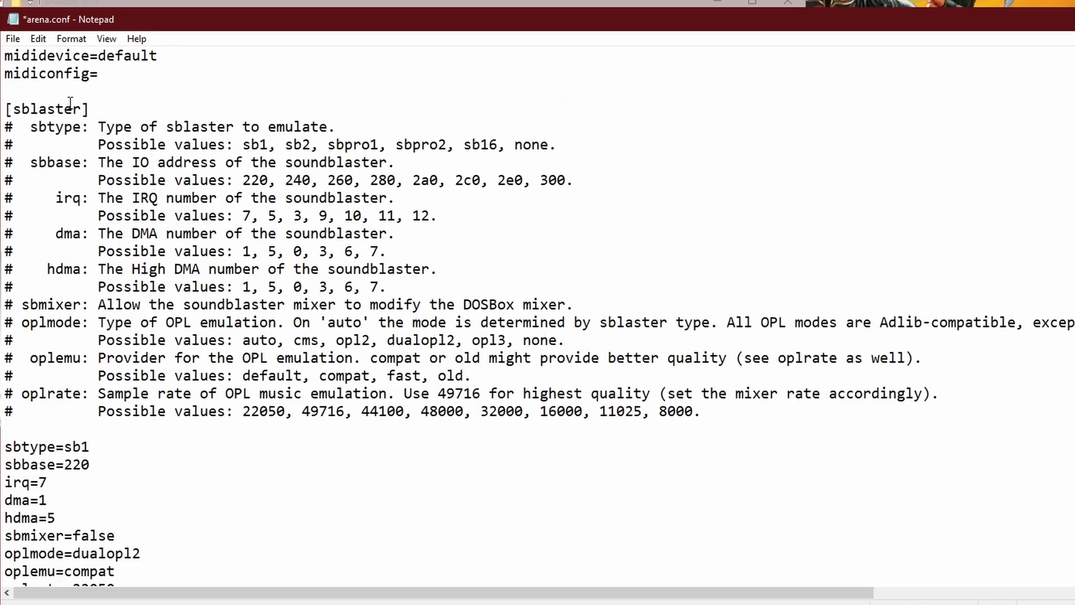
triple_click(70, 106)
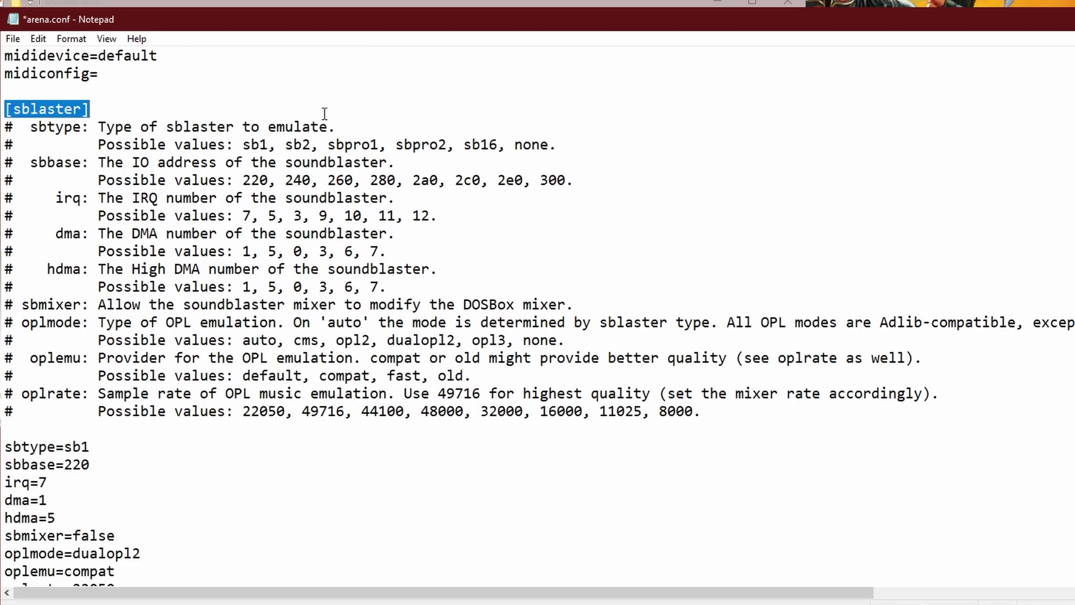
scroll(392, 205, "down", 1)
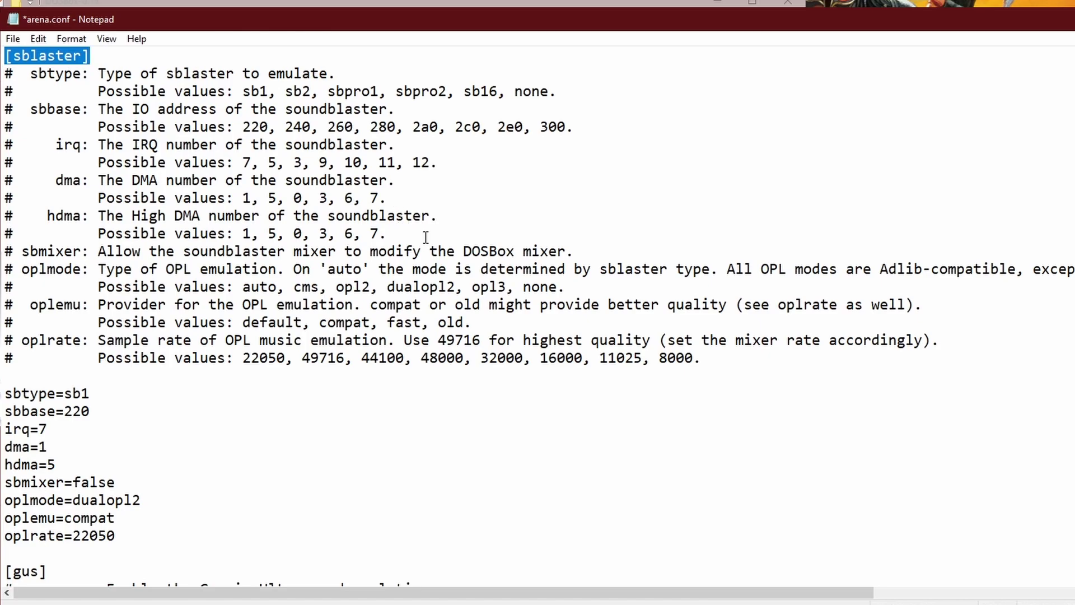
triple_click(134, 394)
left_click(92, 394)
triple_click(93, 394)
left_click(72, 394)
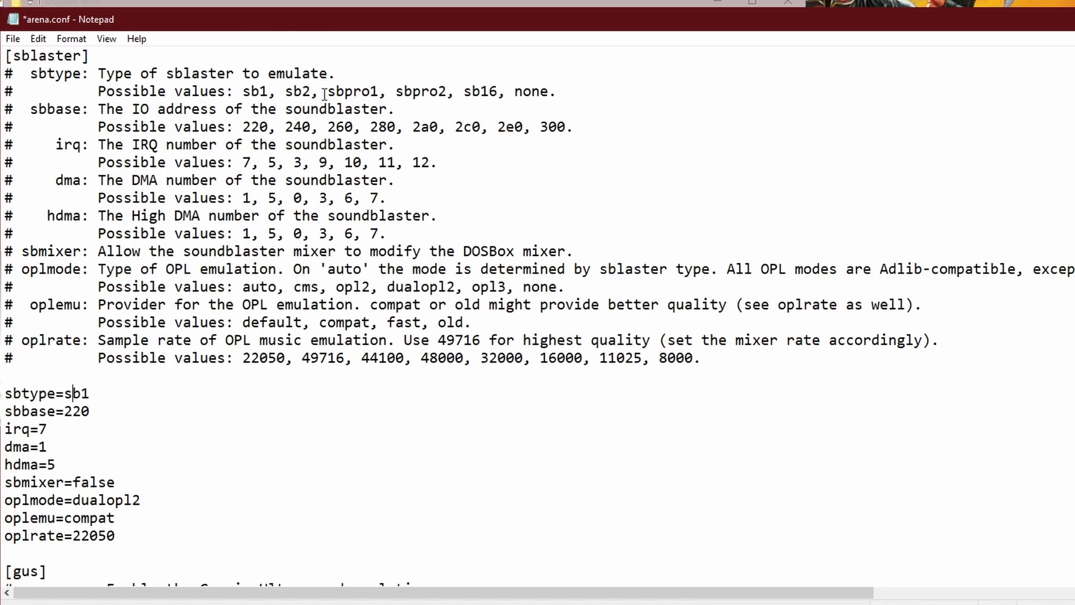
left_click(175, 398)
double_click(477, 92)
left_click_drag(580, 89, 244, 90)
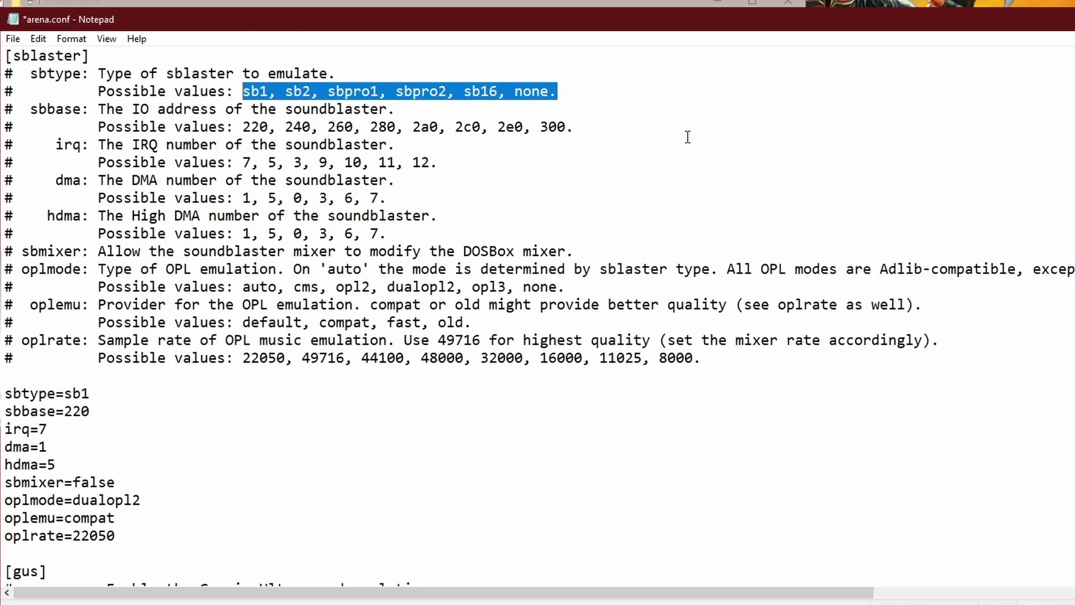
left_click(92, 394)
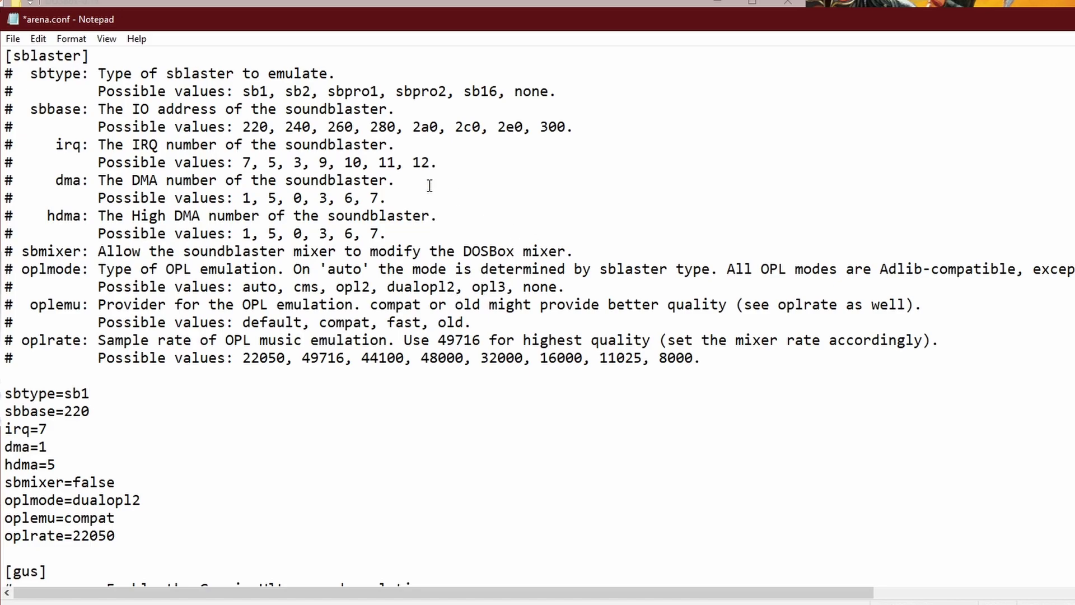
left_click_drag(243, 91, 541, 91)
left_click(540, 90)
left_click_drag(4, 412, 91, 411)
left_click(106, 411)
left_click_drag(4, 430, 55, 464)
left_click(53, 430)
left_click(55, 446)
left_click(58, 464)
scroll(205, 457, "down", 1)
left_click_drag(67, 411, 4, 356)
left_click(290, 397)
left_click(293, 427)
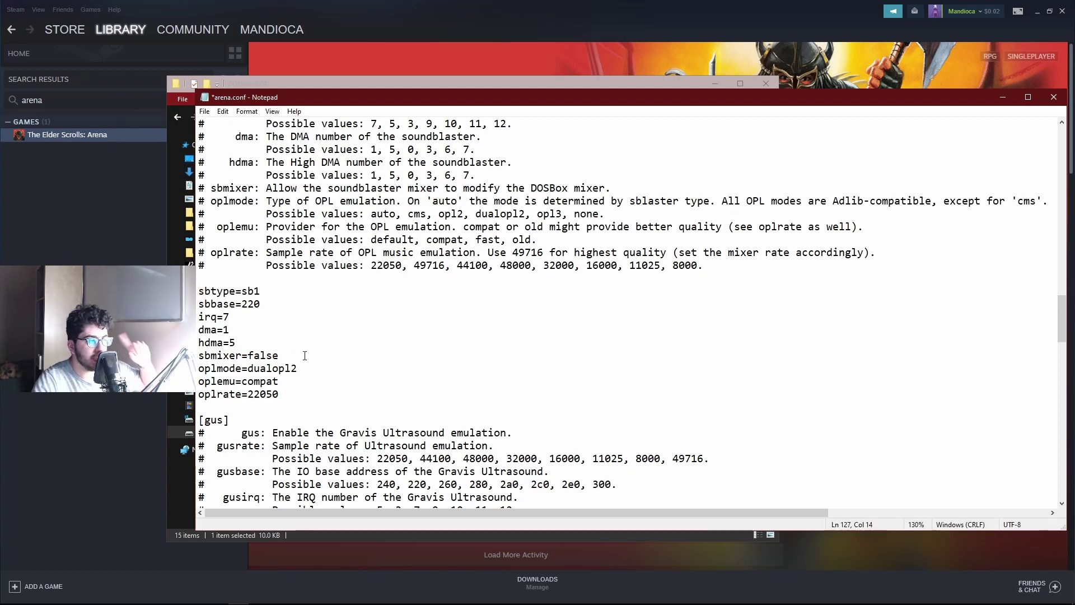
scroll(425, 375, "down", 1)
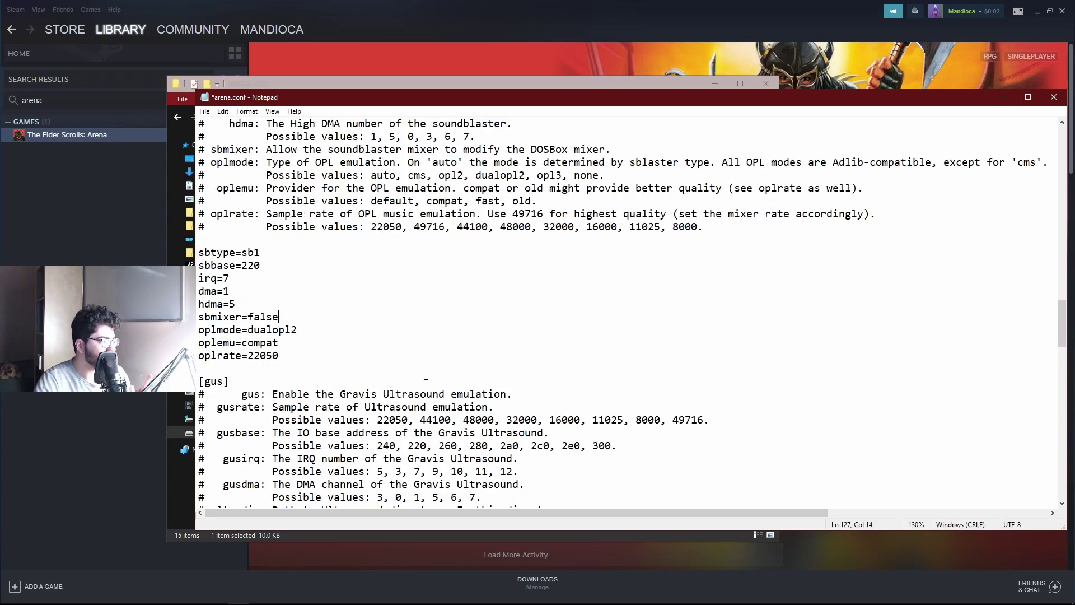
double_click(78, 377)
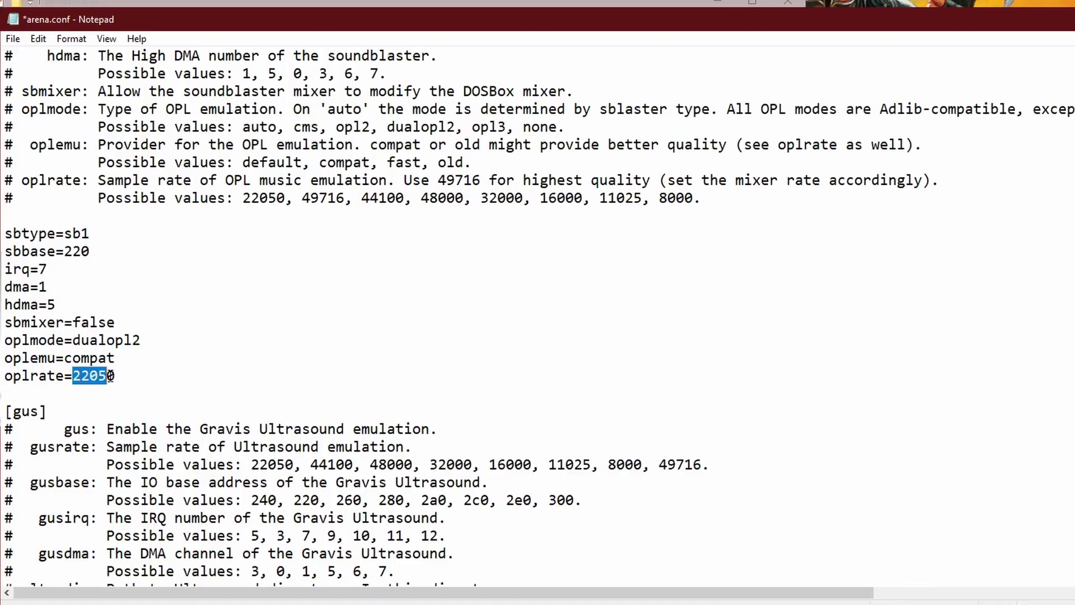
scroll(330, 414, "up", 1)
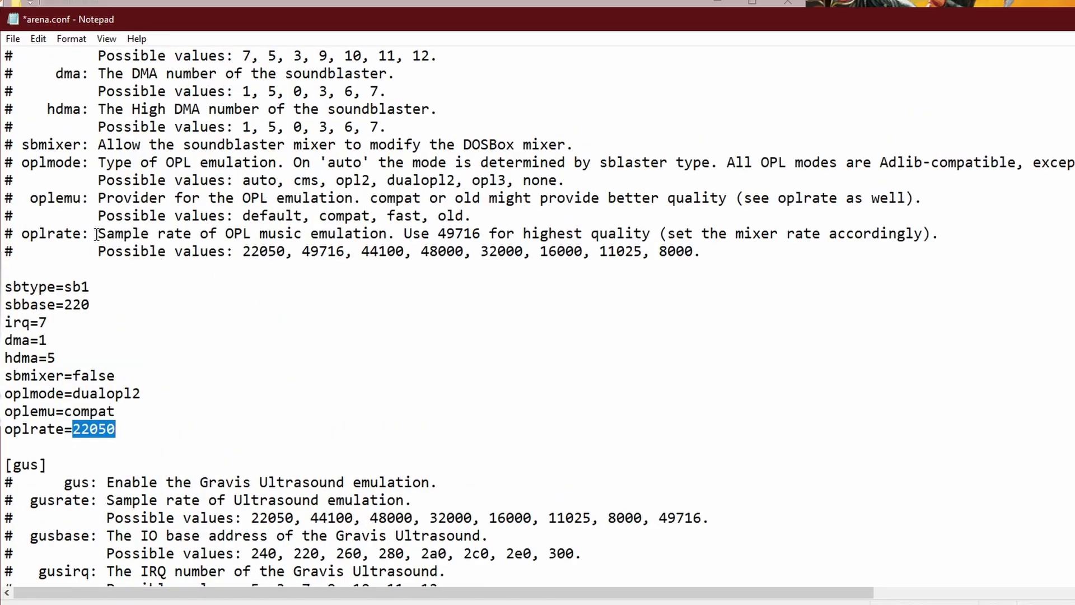
left_click_drag(660, 234, 927, 234)
left_click(908, 285)
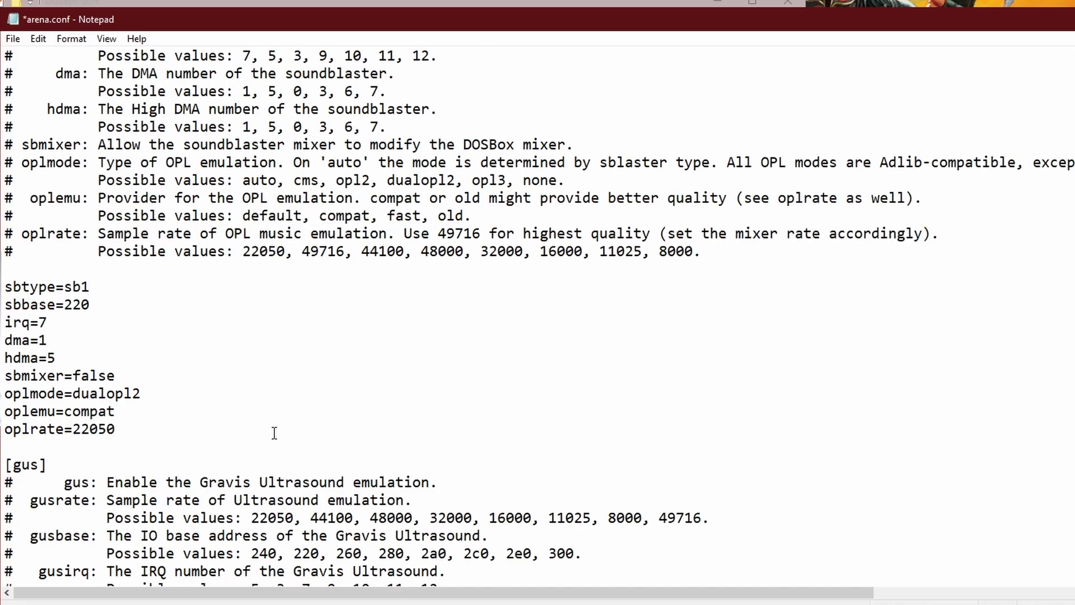
scroll(274, 432, "up", 12)
scroll(168, 370, "up", 3)
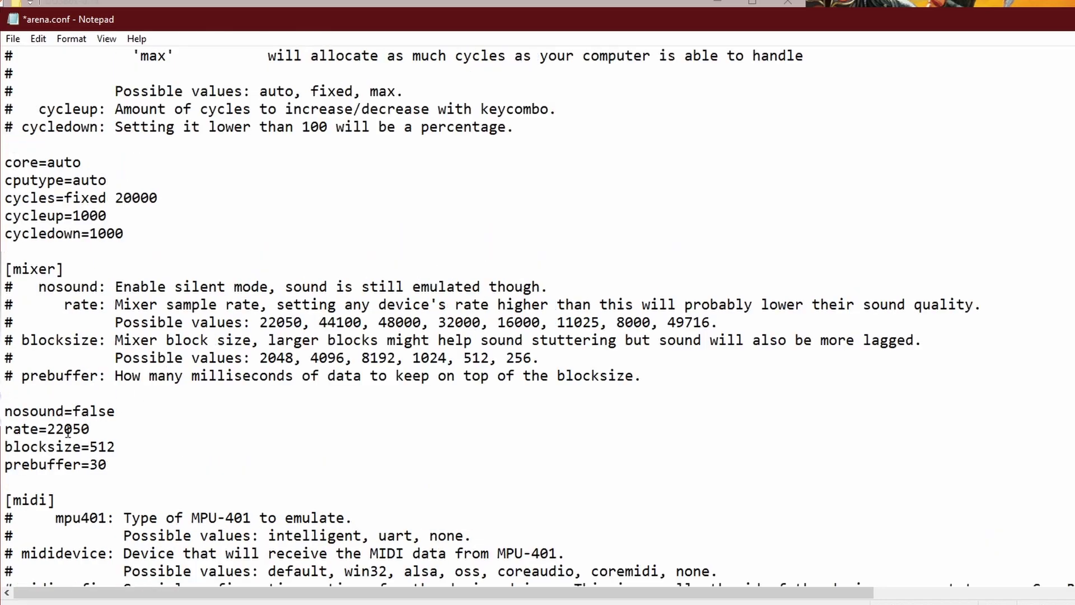
left_click_drag(59, 430, 127, 433)
left_click(127, 431)
scroll(129, 431, "down", 13)
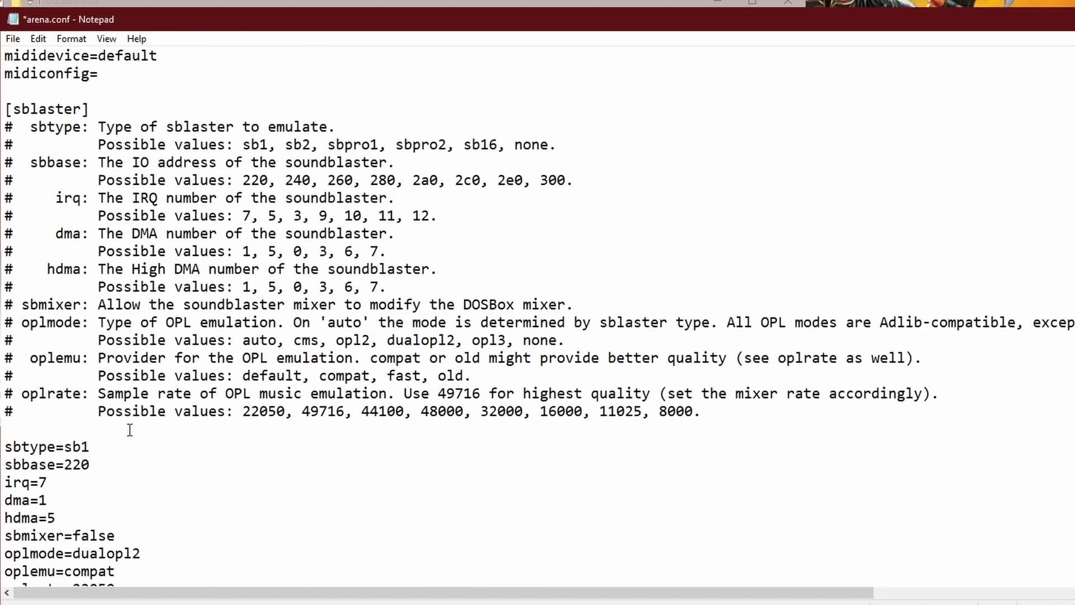
left_click_drag(73, 479, 3, 464)
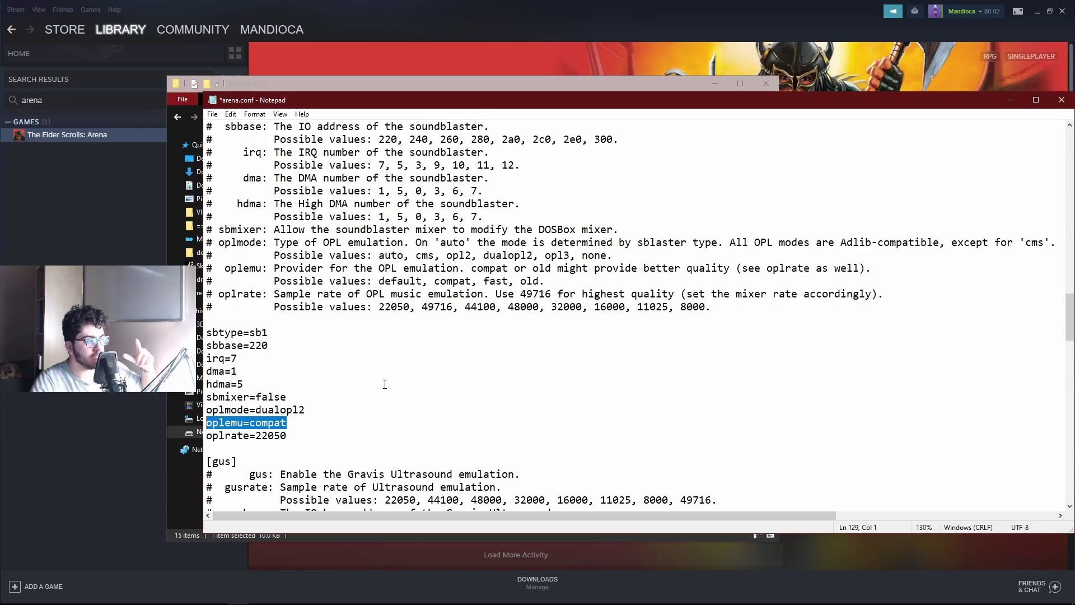
- Scroll to the [autoexec] block mounting C: and D: and save arena.conf
key("Right")
scroll(504, 375, "down", 14)
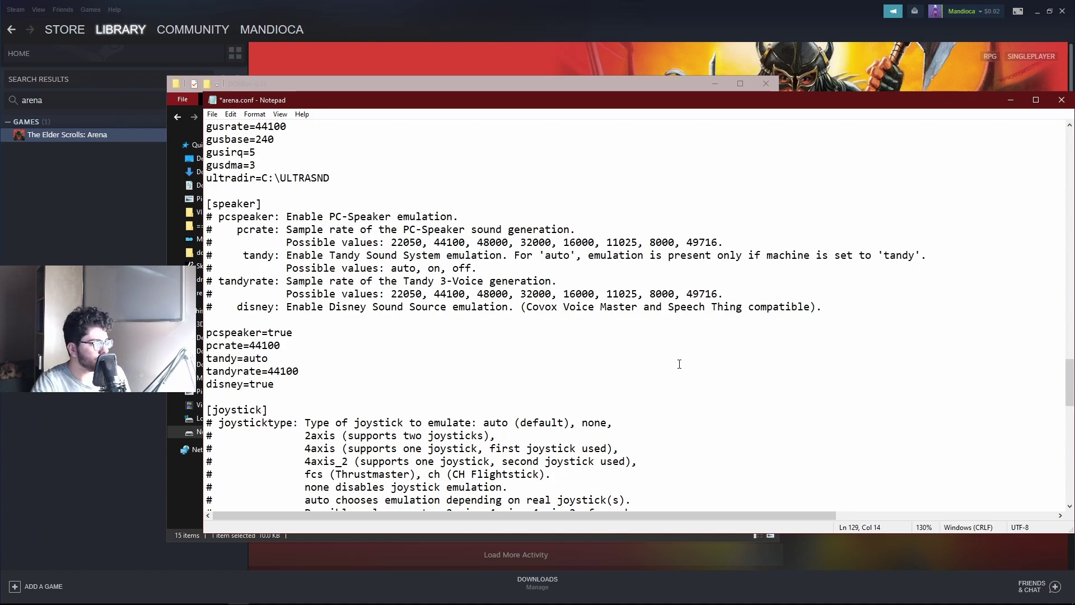
scroll(679, 364, "up", 5)
scroll(680, 364, "down", 8)
scroll(680, 364, "down", 15)
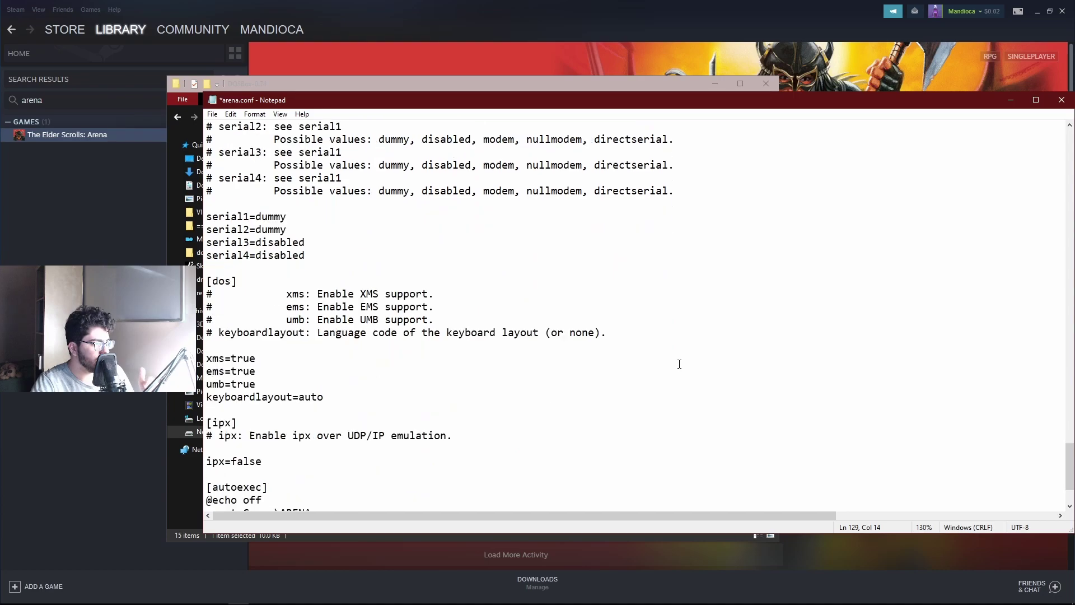
scroll(679, 364, "down", 3)
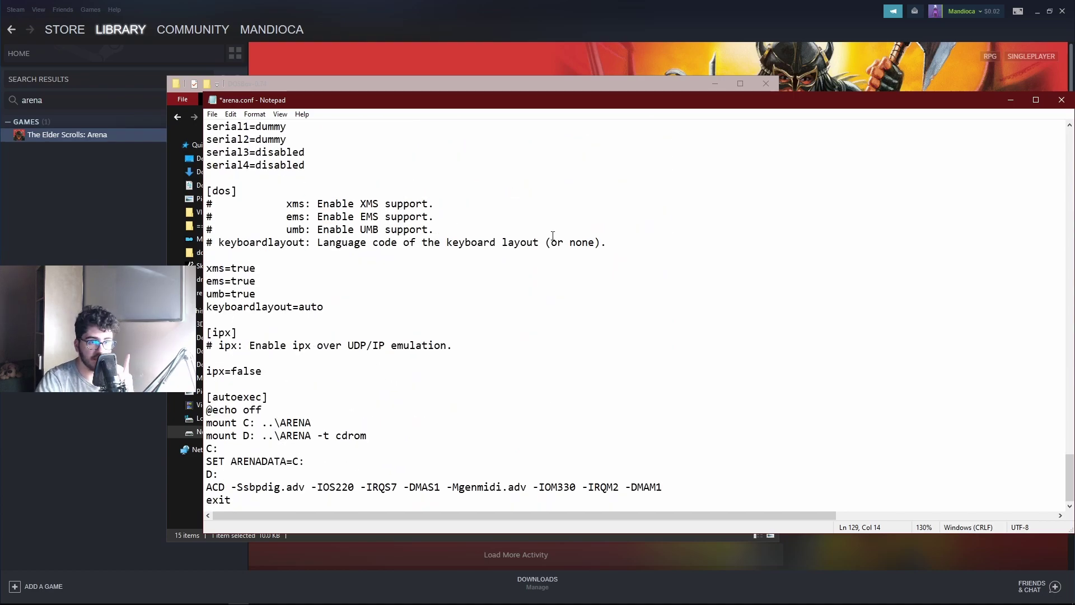
key("ctrl+s")
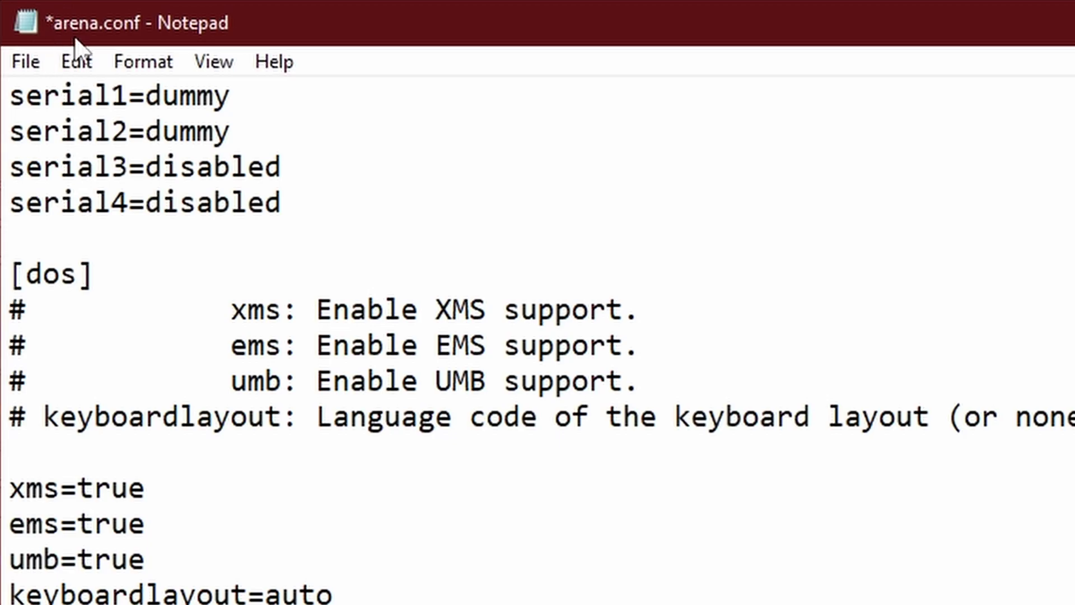
key("ctrl+s")
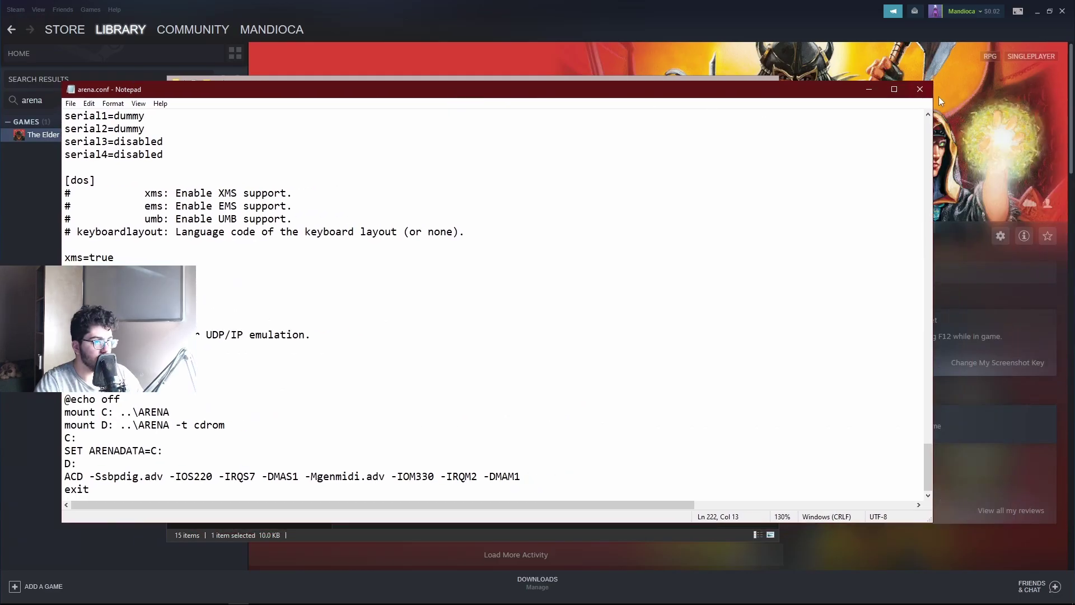
- Close Notepad and the Local Files properties, then start Arena from its library page
left_click(943, 91)
left_click_drag(585, 88, 681, 73)
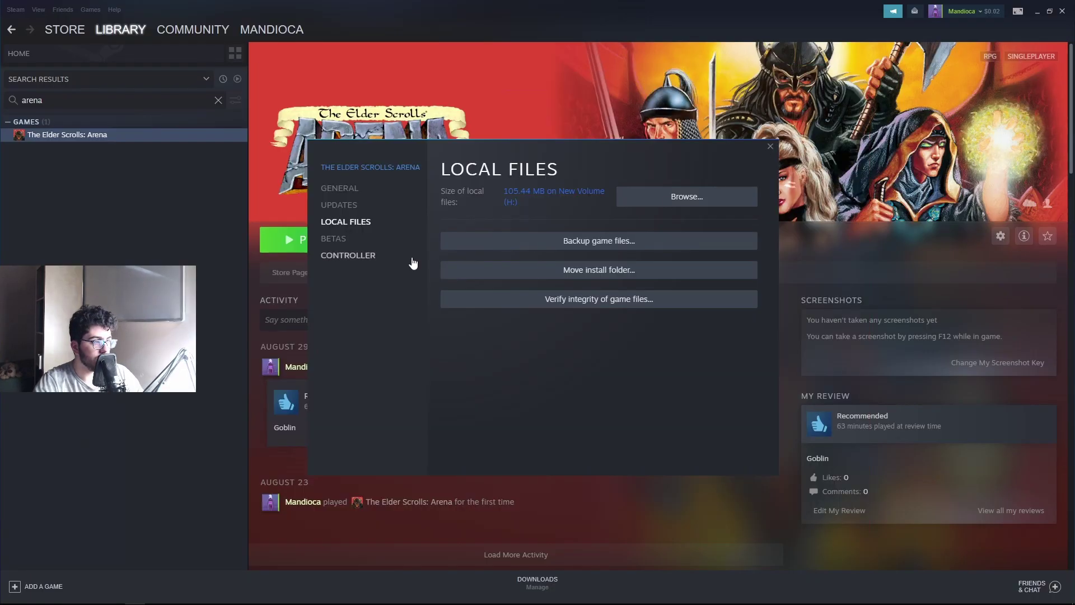
left_click(771, 146)
left_click(305, 240)
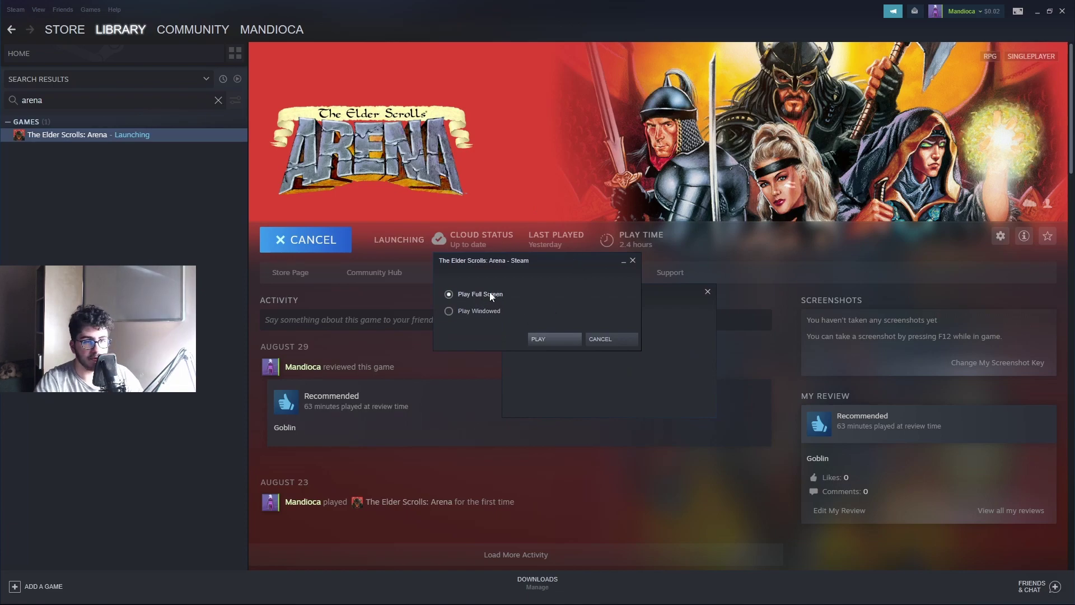
- Launch Arena in a DOSBox window, raise the window, and turn around with the Right arrow
left_click(550, 336)
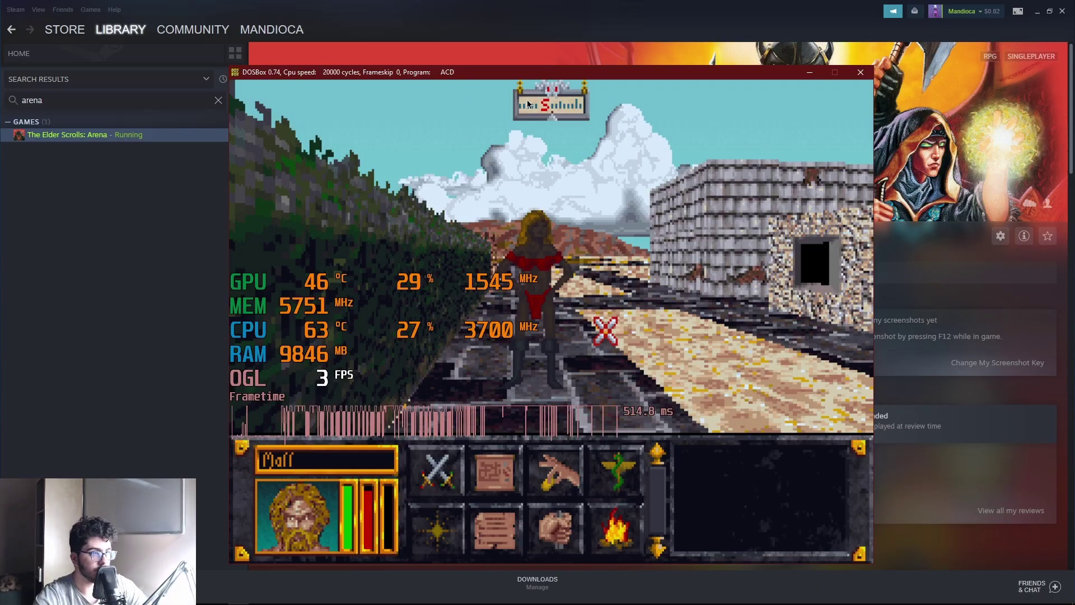
left_click_drag(557, 74, 563, 45)
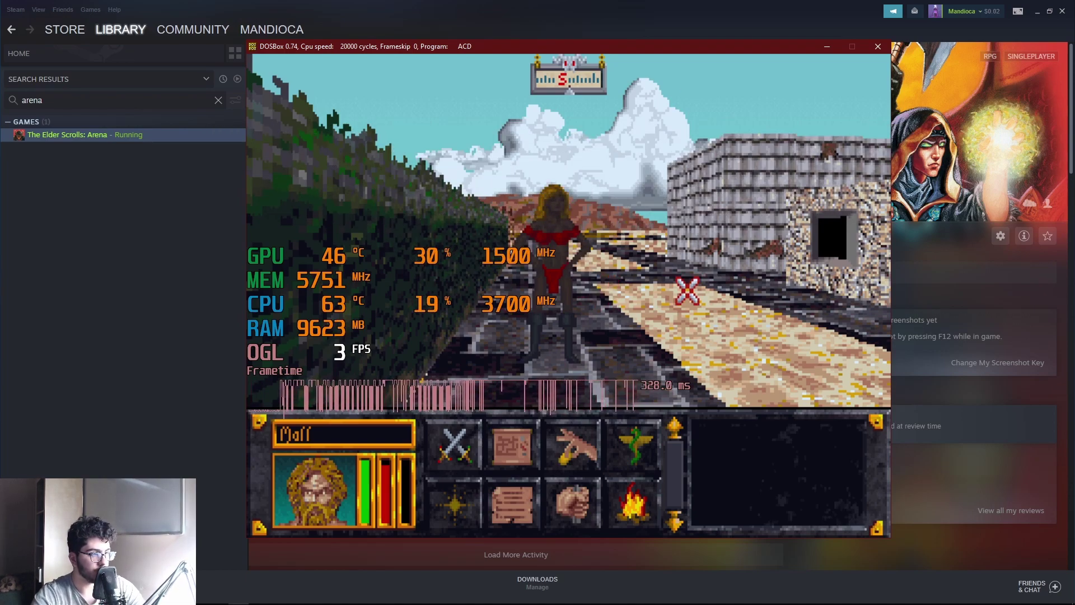
key("Right")
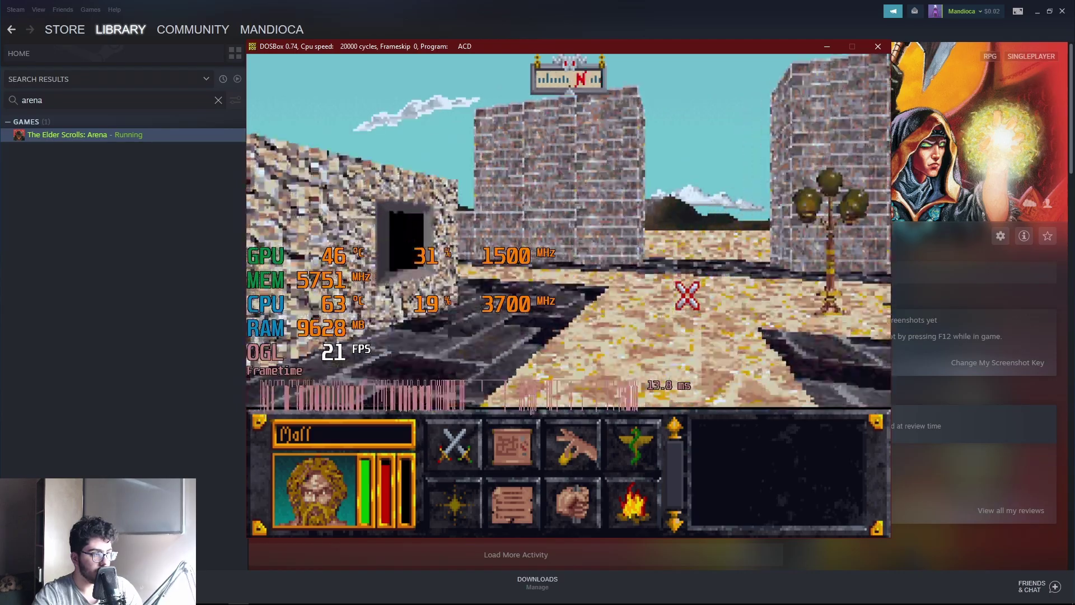
key("Right")
key("Right")
key("Right")
- Quit Arena with Alt+F4, then dismiss the relaunch prompt and the gear menu
key("alt+F4")
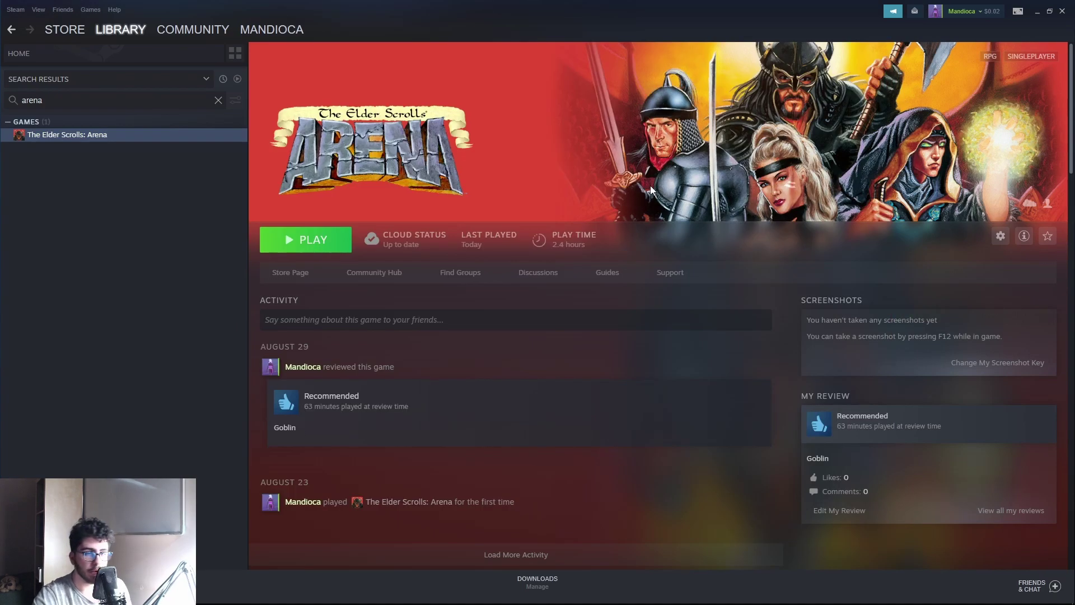
left_click(305, 240)
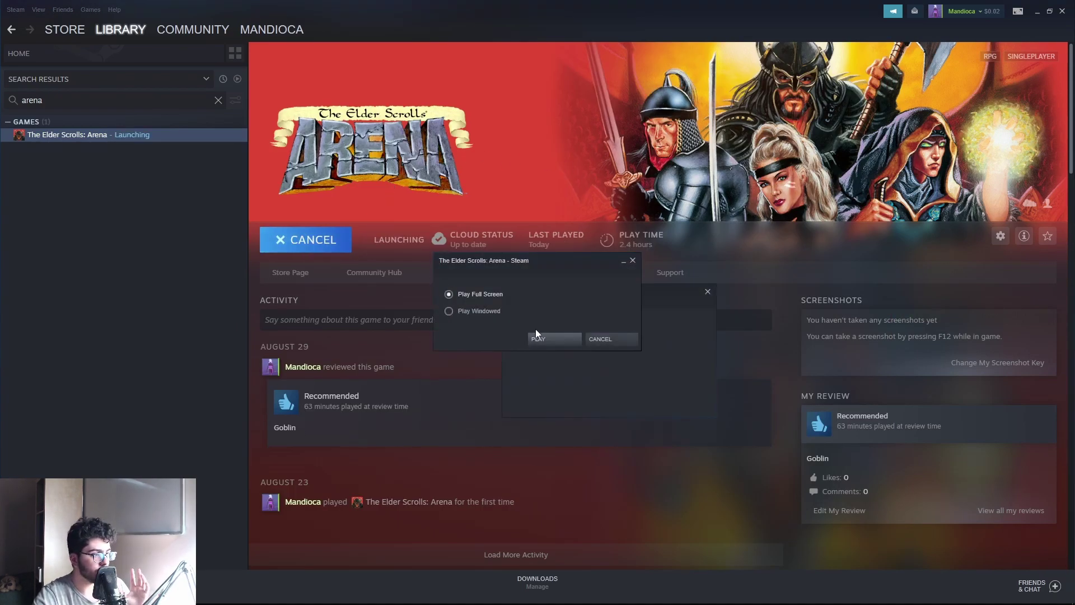
left_click(633, 260)
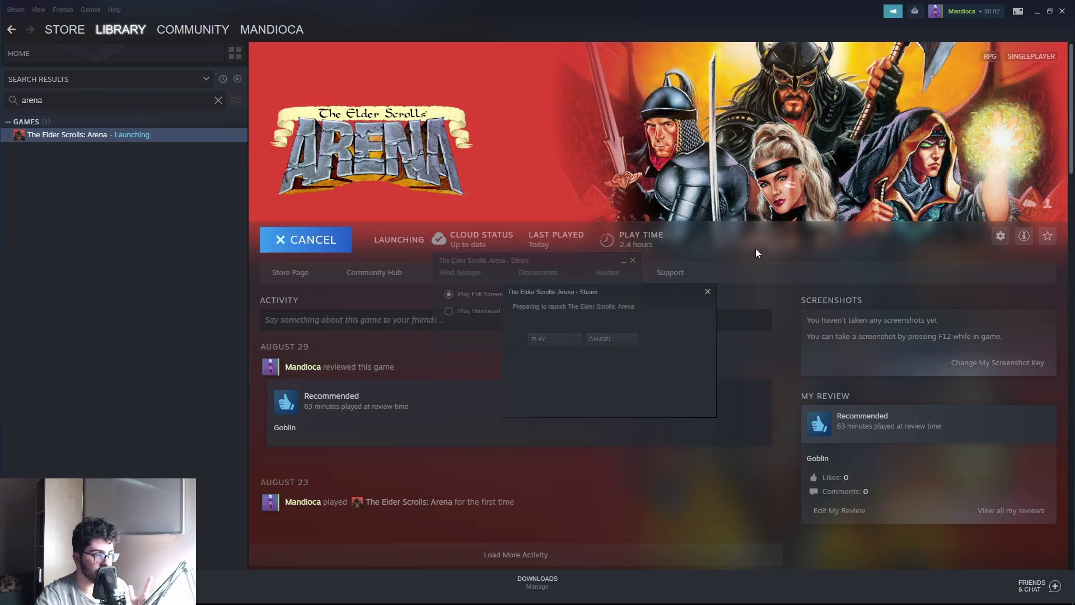
left_click(1001, 236)
mouse_move(1019, 300)
key("Escape")
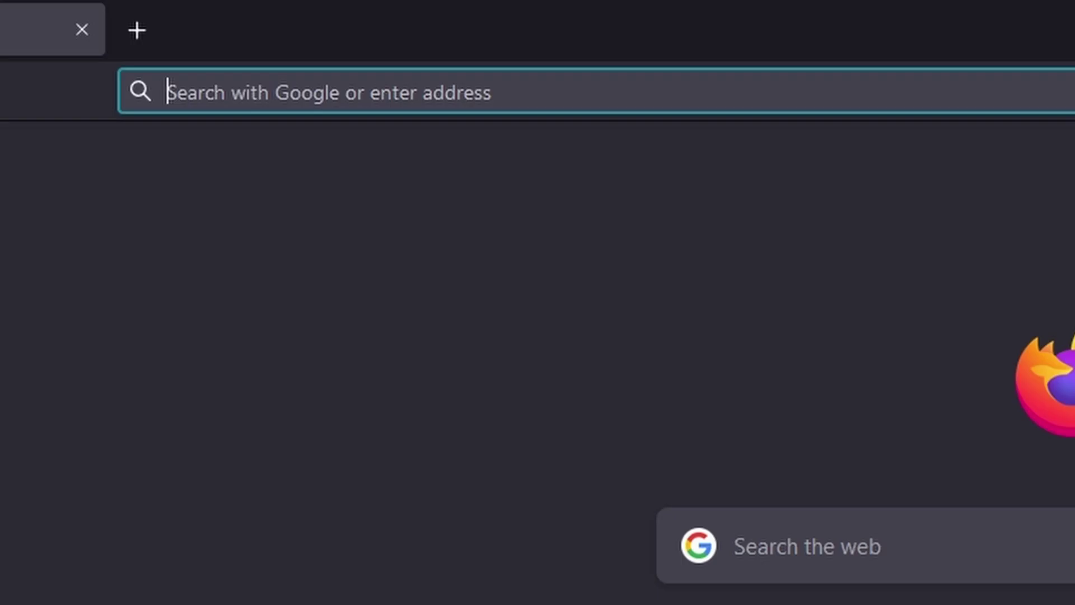
- Search the web for 'nexus mods' and open the Nexus Mods site
type("nexu")
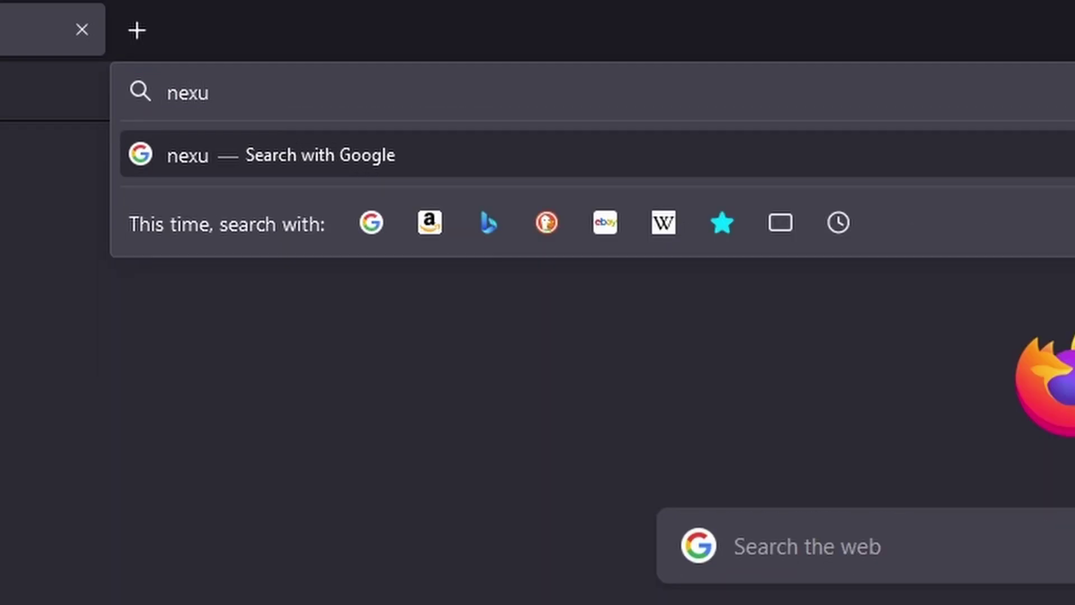
type("s .mo")
key("BackSpace")
key("BackSpace")
key("BackSpace")
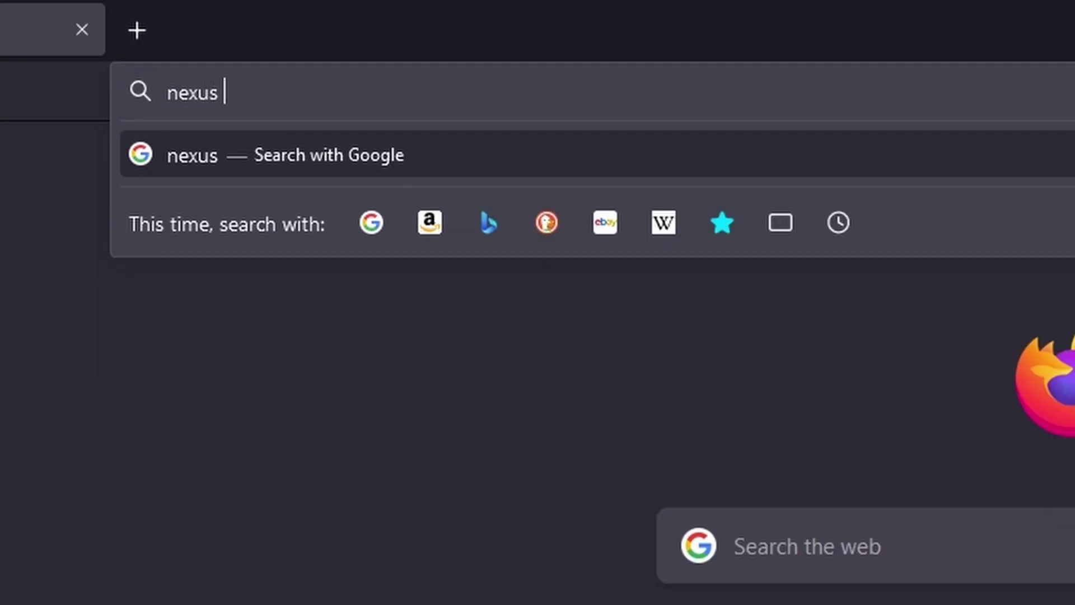
type("mods")
key("Return")
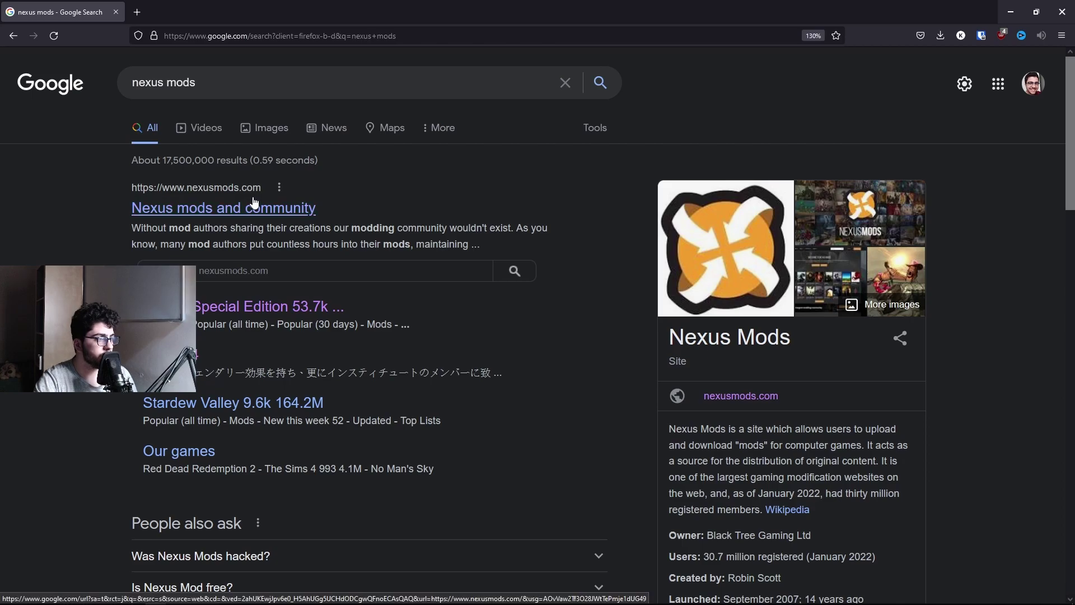
left_click(233, 206)
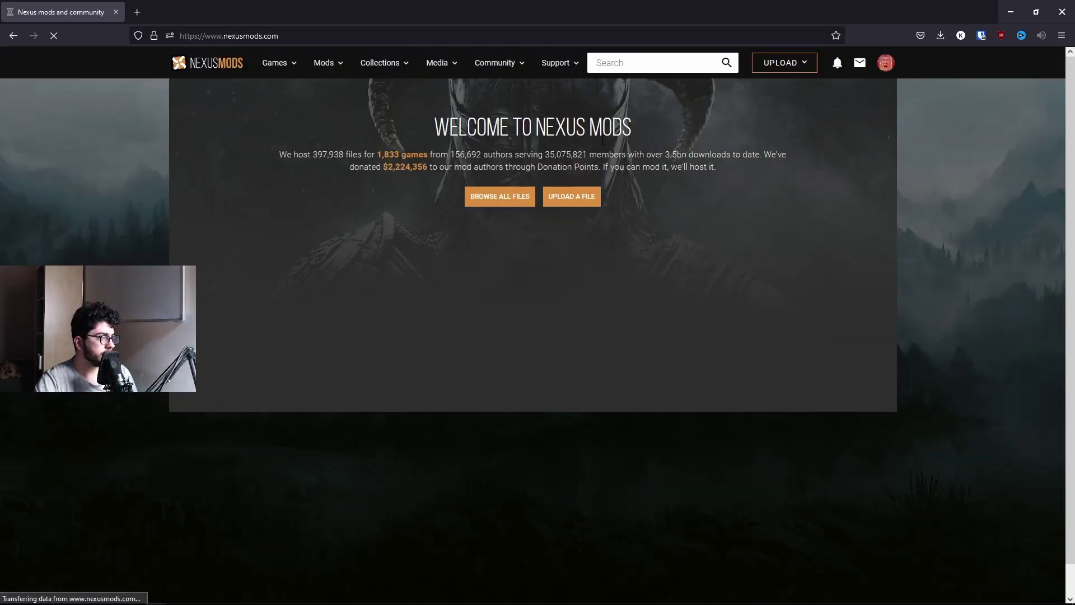
left_click(616, 63)
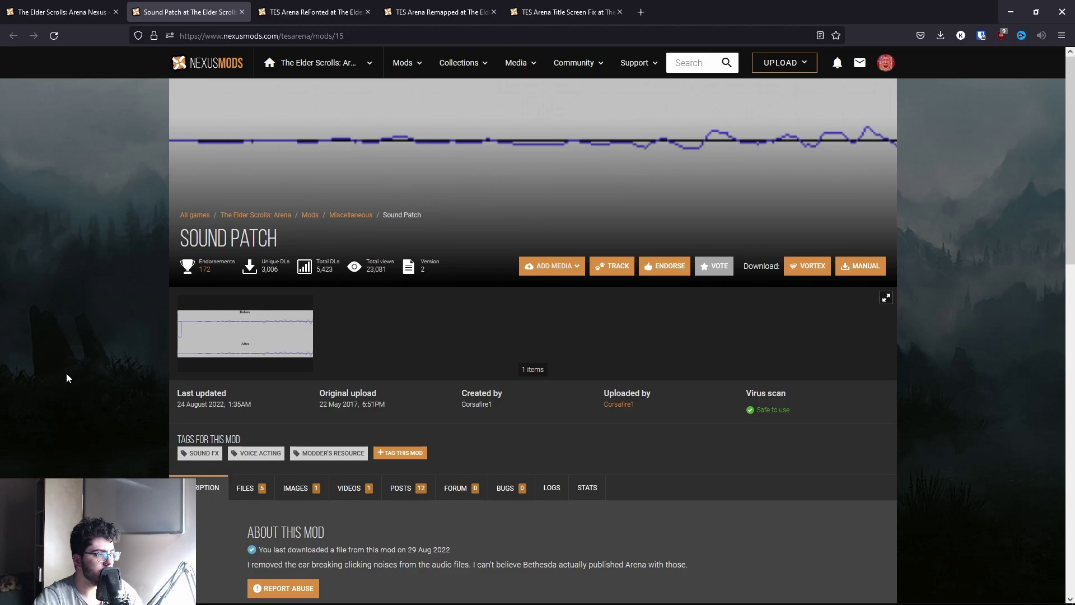
scroll(66, 378, "down", 3)
scroll(62, 379, "up", 2)
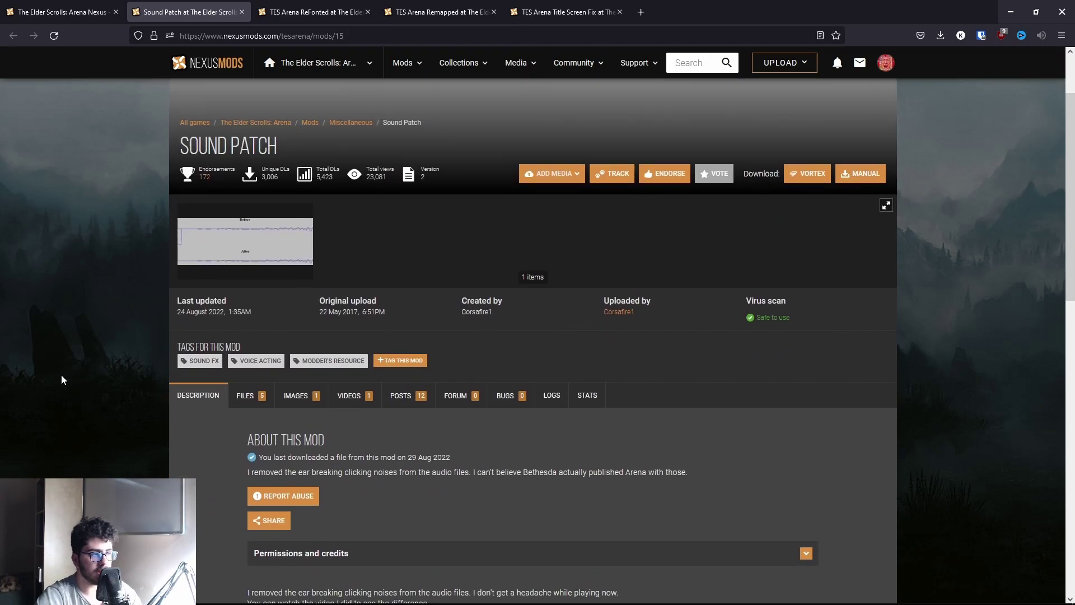
scroll(38, 392, "down", 5)
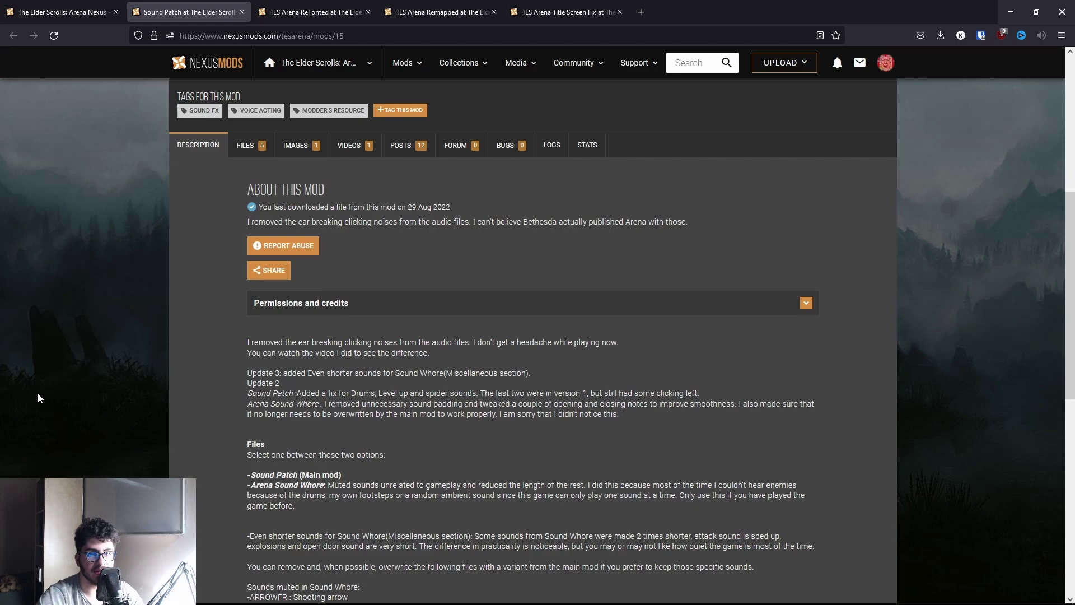
scroll(38, 394, "down", 6)
scroll(38, 395, "up", 3)
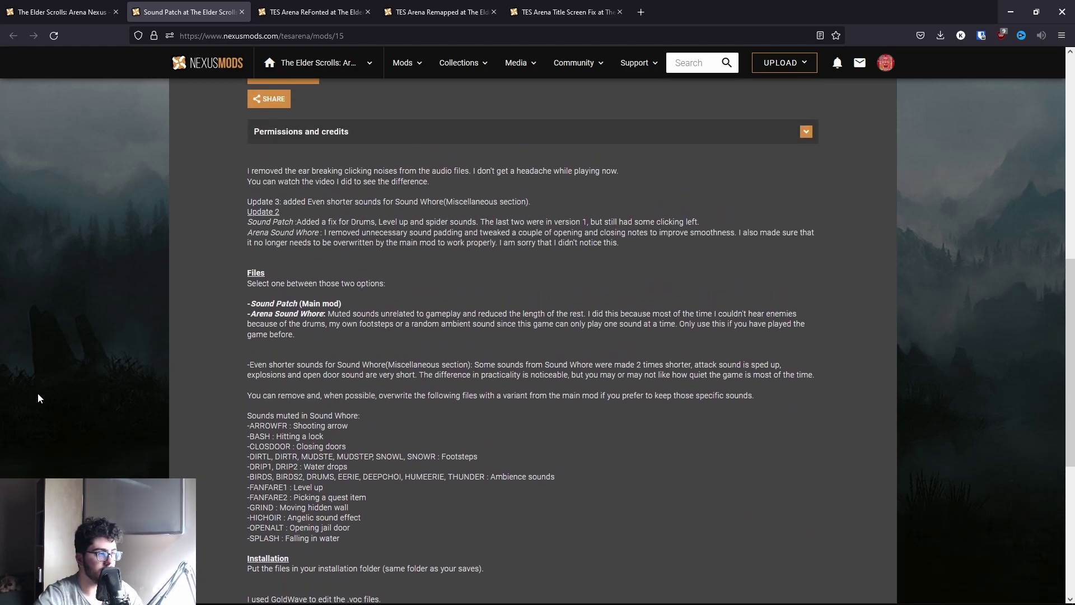
scroll(83, 426, "down", 1)
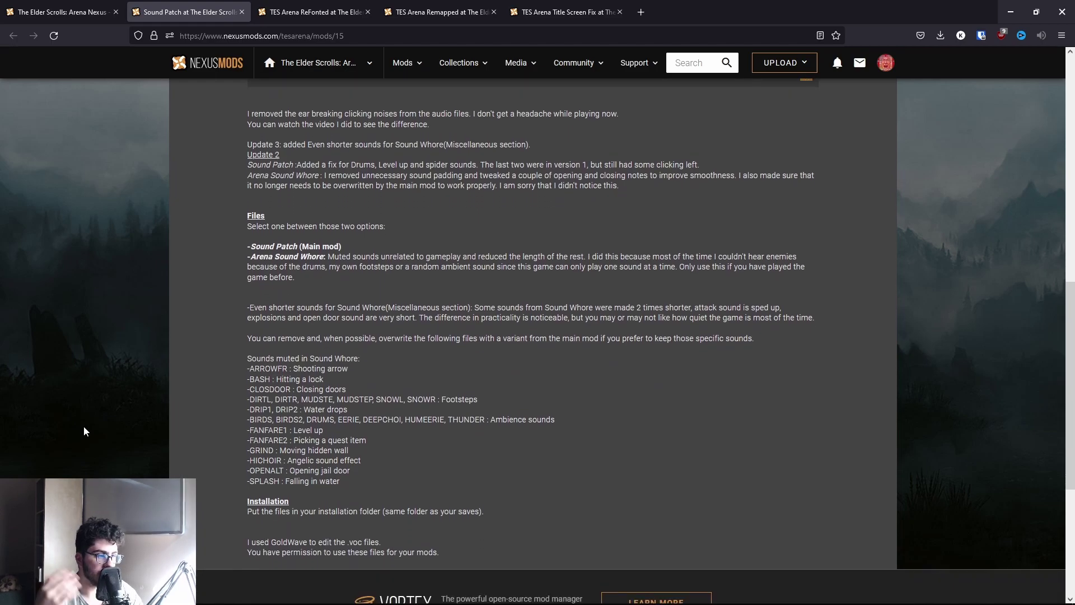
left_click_drag(326, 490, 247, 377)
scroll(384, 545, "up", 1)
left_click(384, 545)
scroll(213, 549, "up", 12)
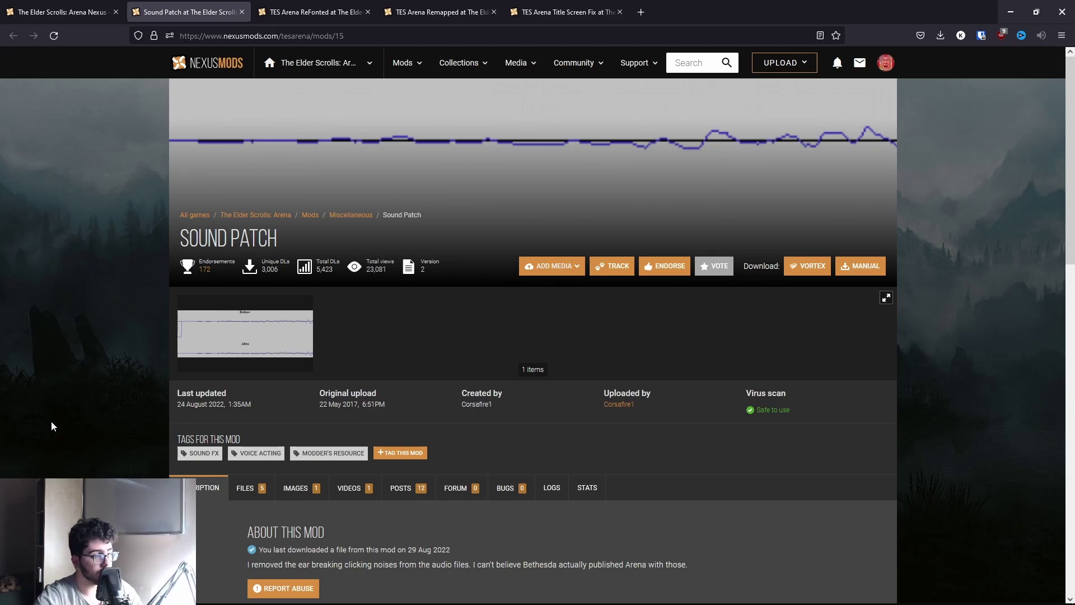
scroll(51, 421, "down", 2)
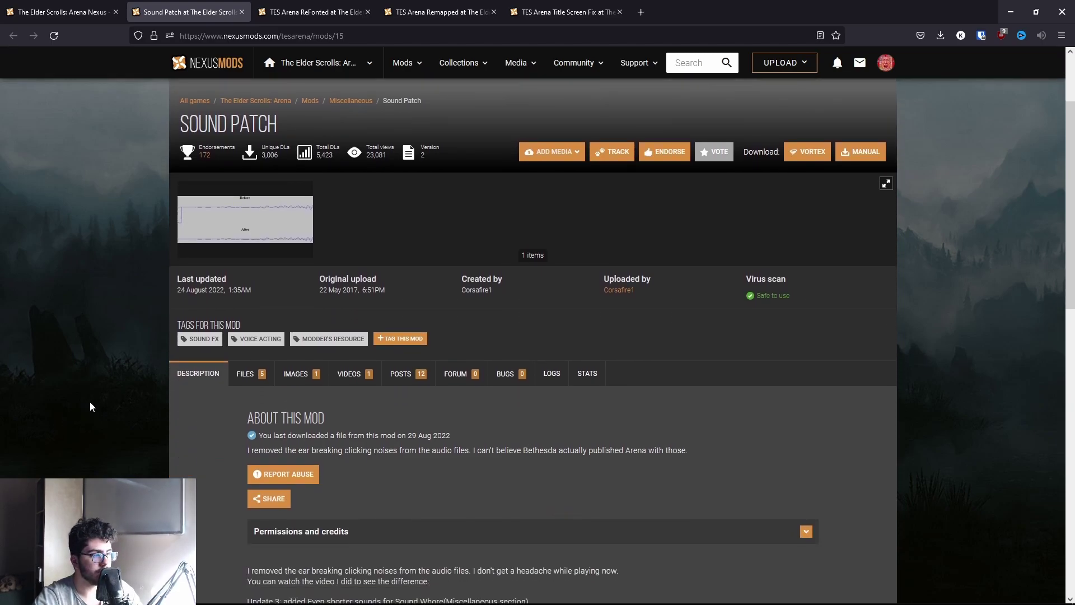
- Start the free Slow Download of the Sound Patch-15-2-1604436179.7z main file
left_click(242, 377)
scroll(81, 411, "down", 5)
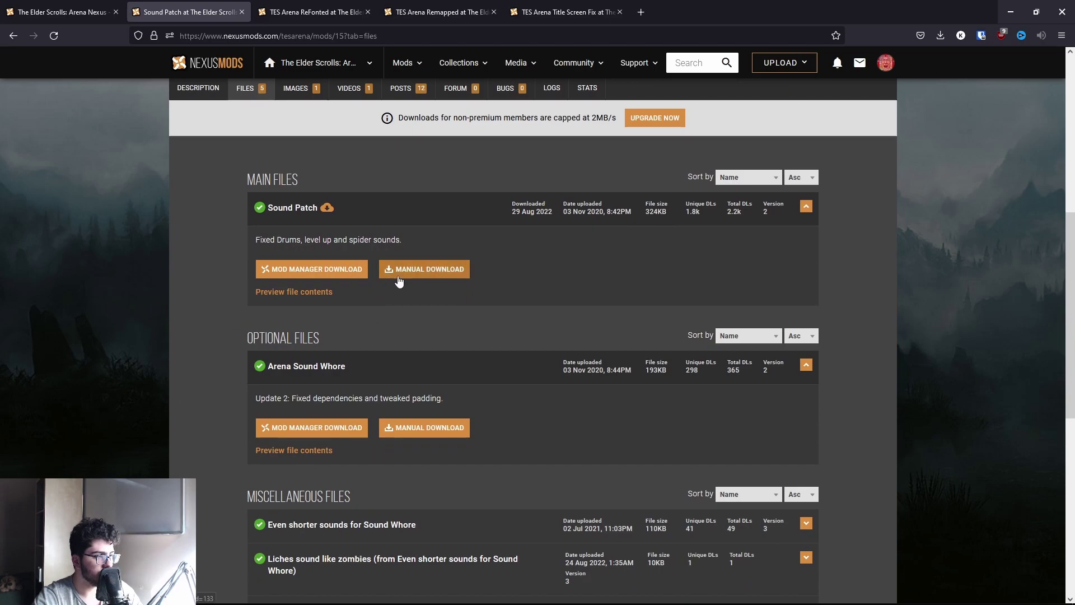
scroll(218, 288, "up", 3)
scroll(234, 364, "down", 1)
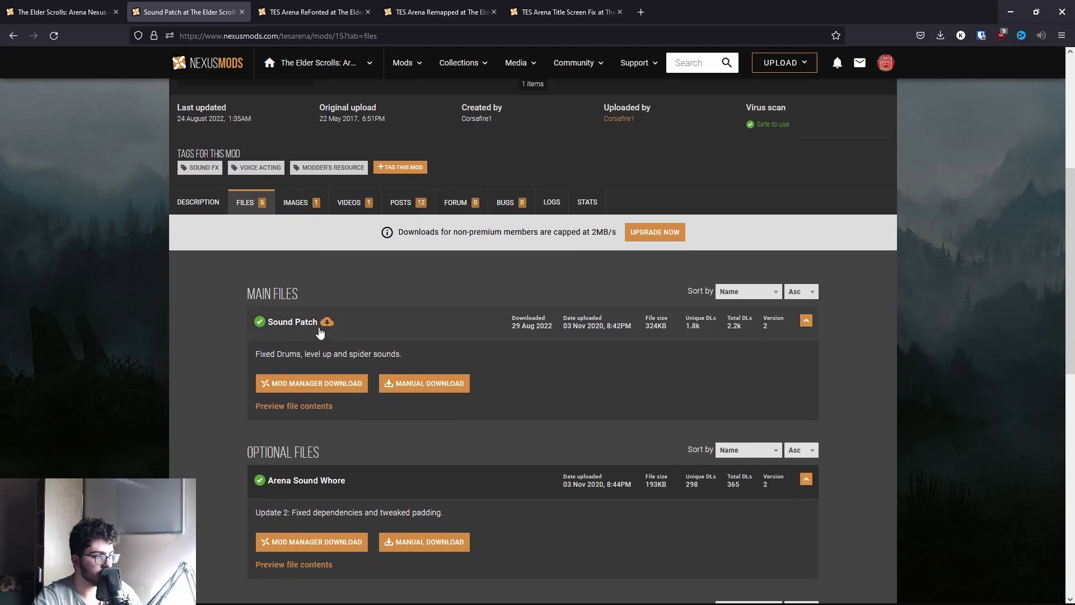
left_click(429, 383)
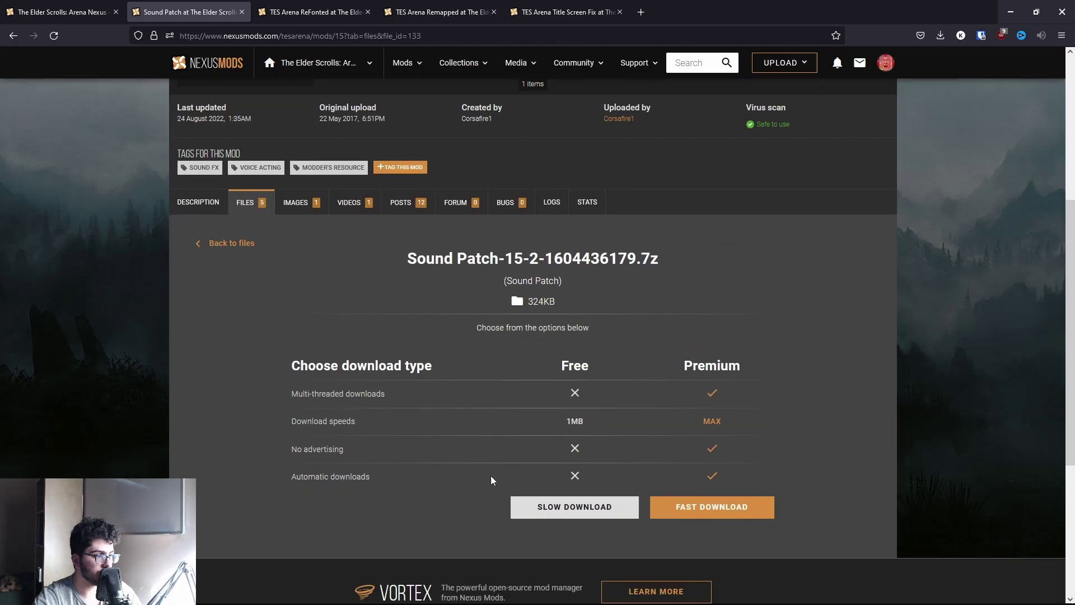
left_click(574, 506)
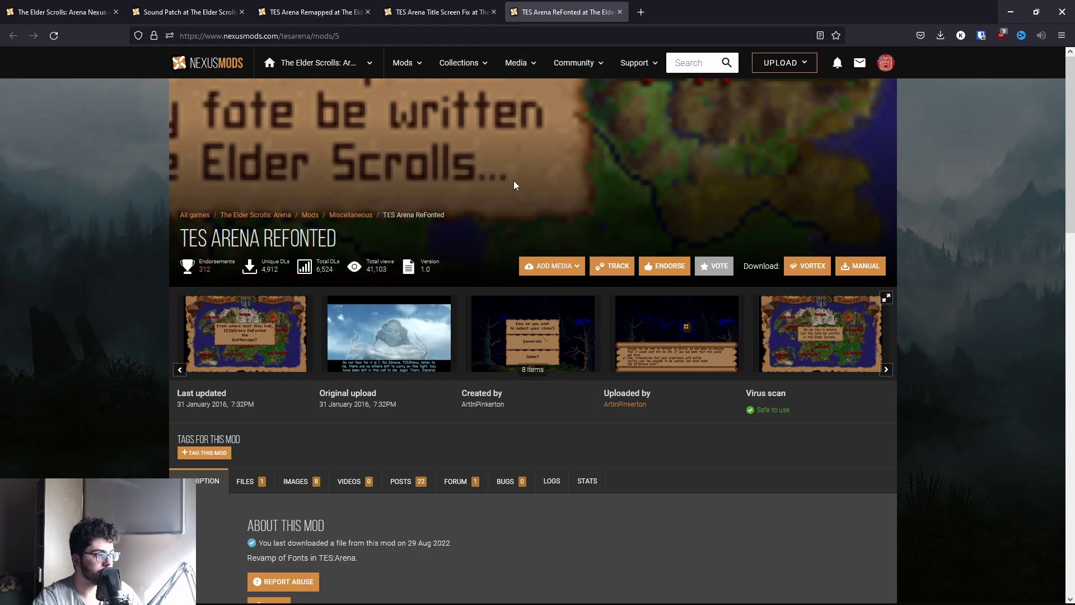
- Browse the TES Arena ReFonted files and flip through its screenshot gallery
scroll(567, 384, "down", 1)
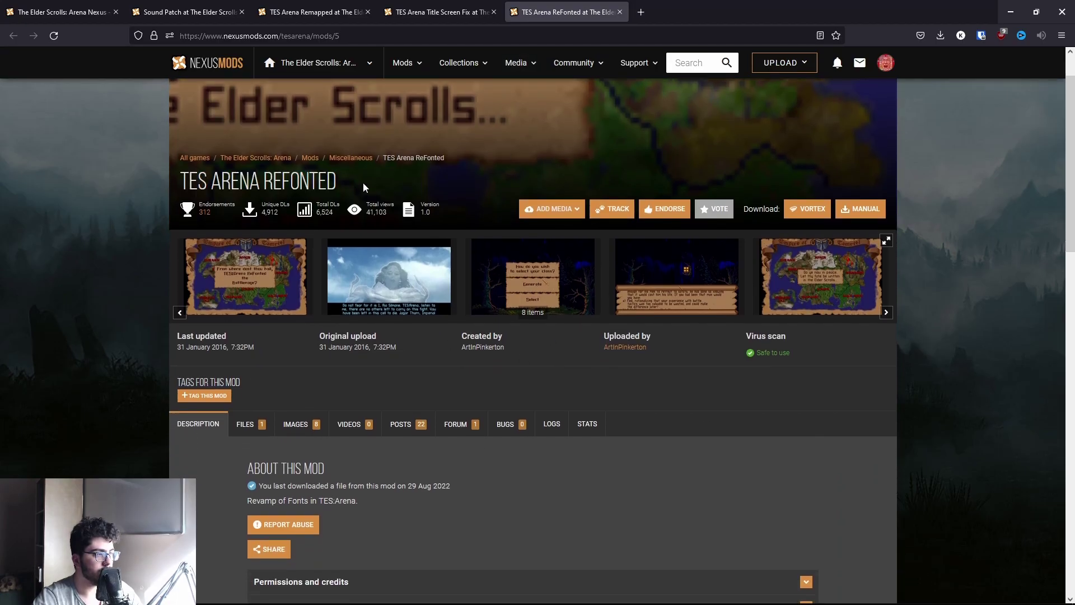
left_click(263, 427)
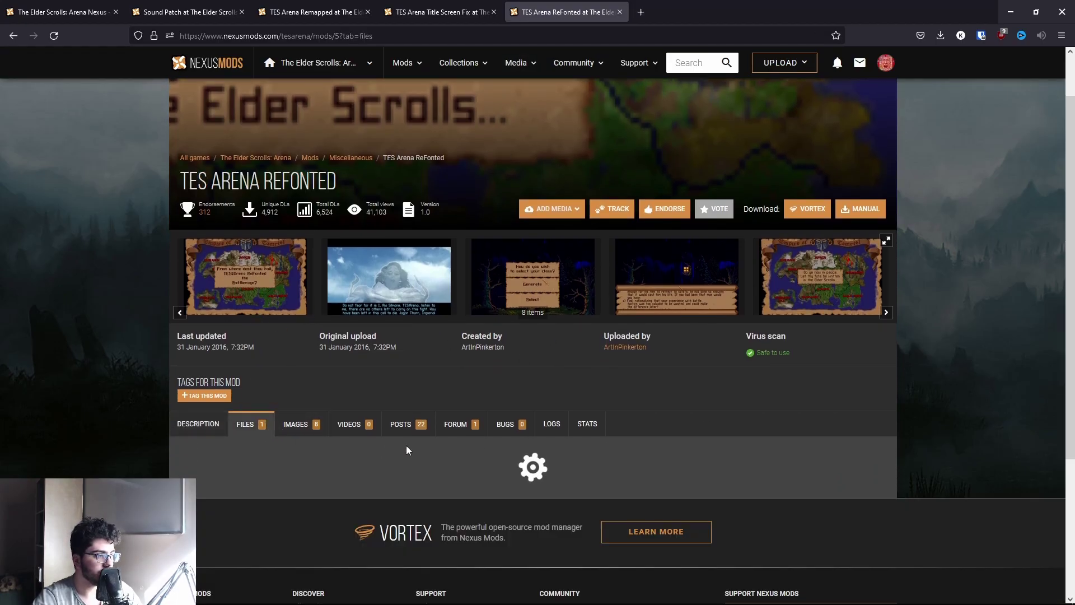
scroll(464, 442, "down", 3)
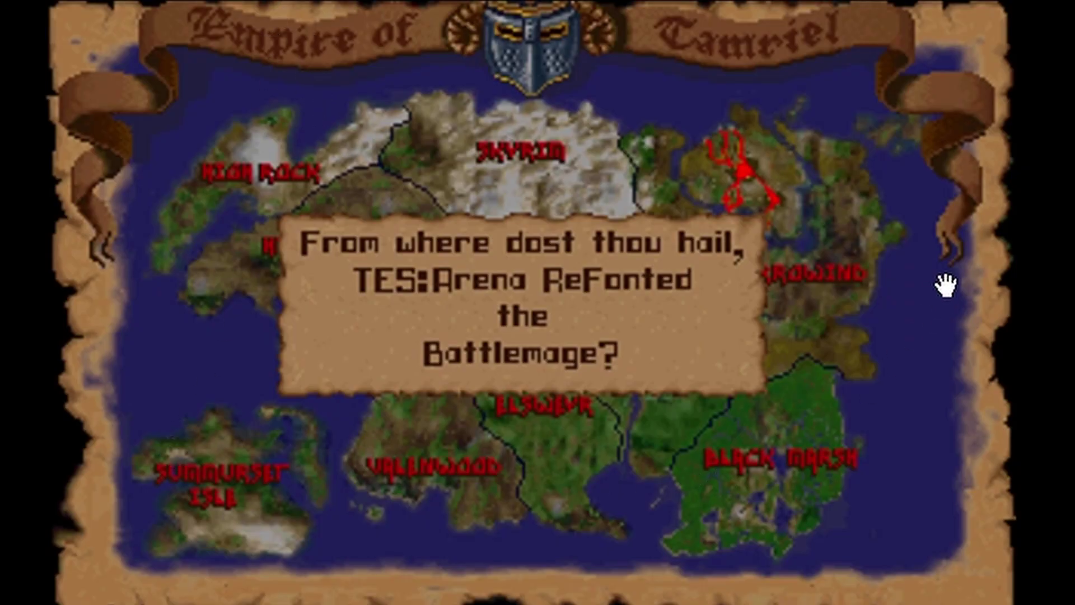
key("Escape")
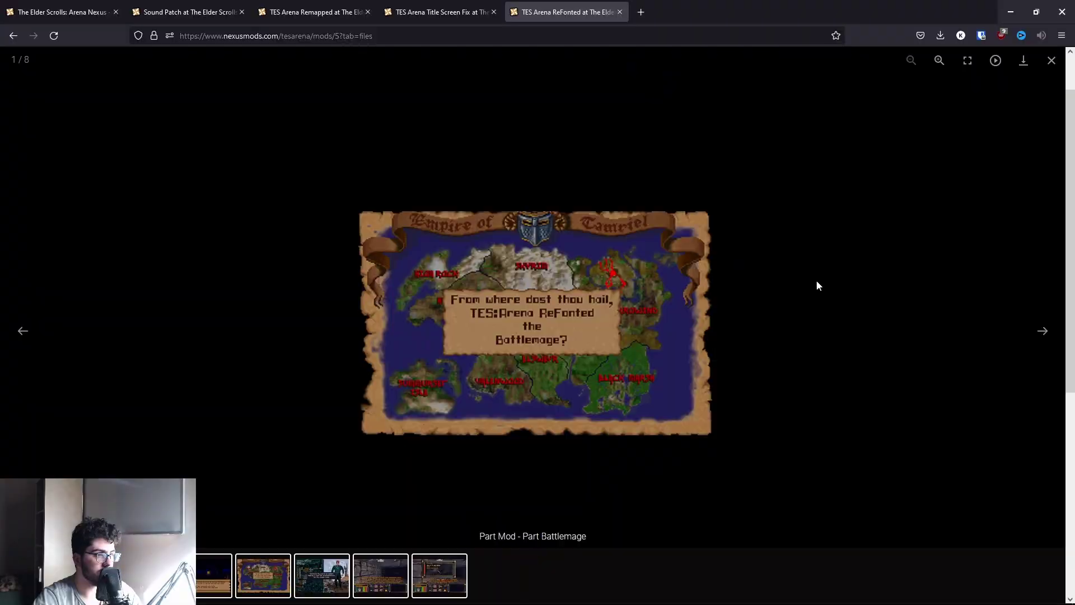
left_click(1048, 65)
left_click(388, 277)
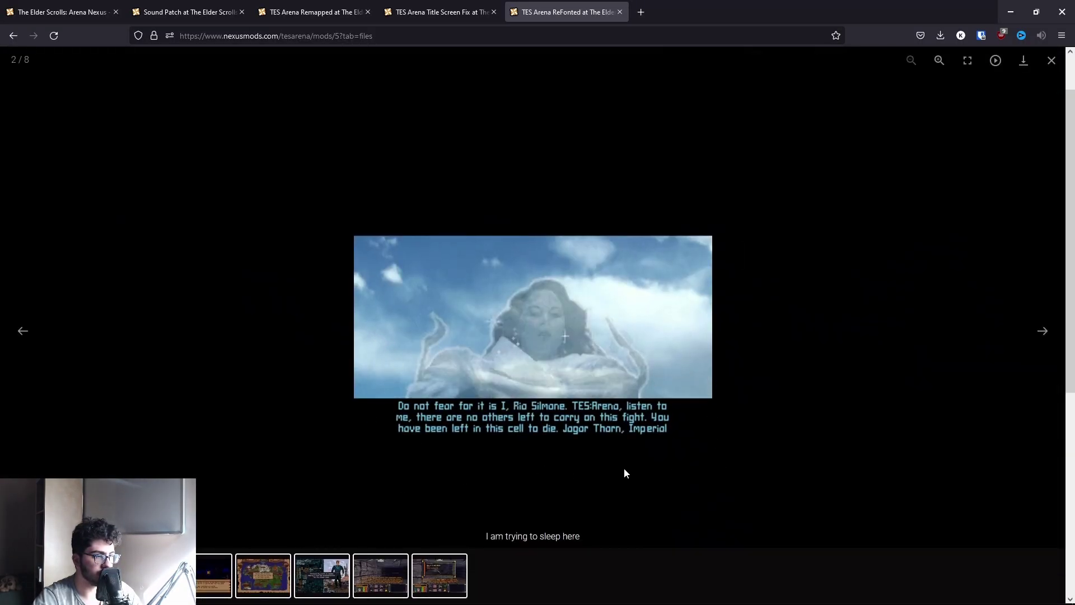
left_click(1051, 60)
- Read the ReFonted description of its four font files, then switch to the Title Screen Fix tab
scroll(924, 347, "down", 4)
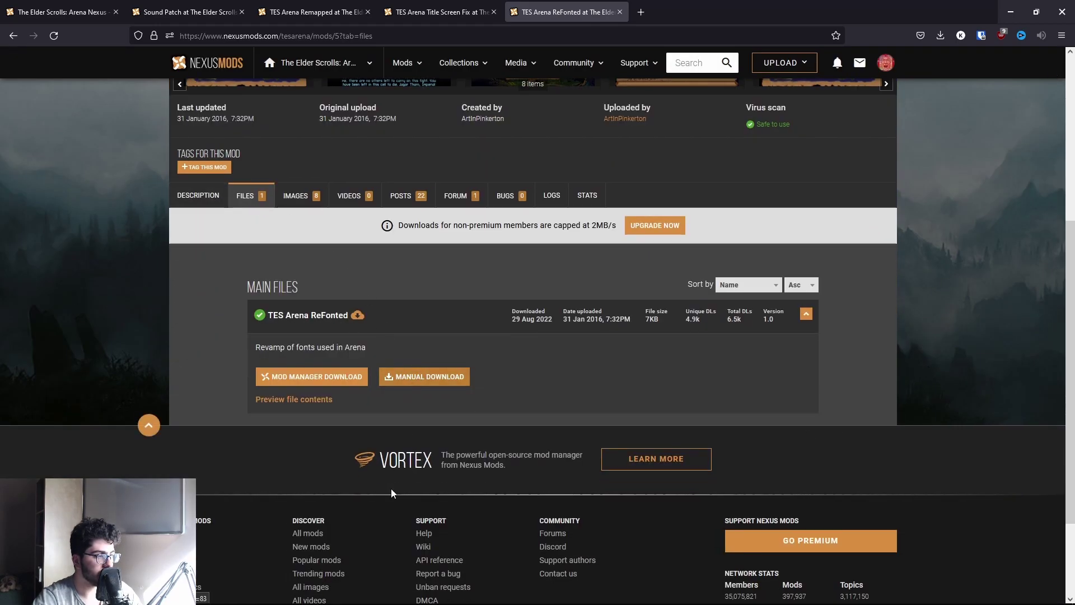
left_click(199, 196)
scroll(347, 350, "down", 5)
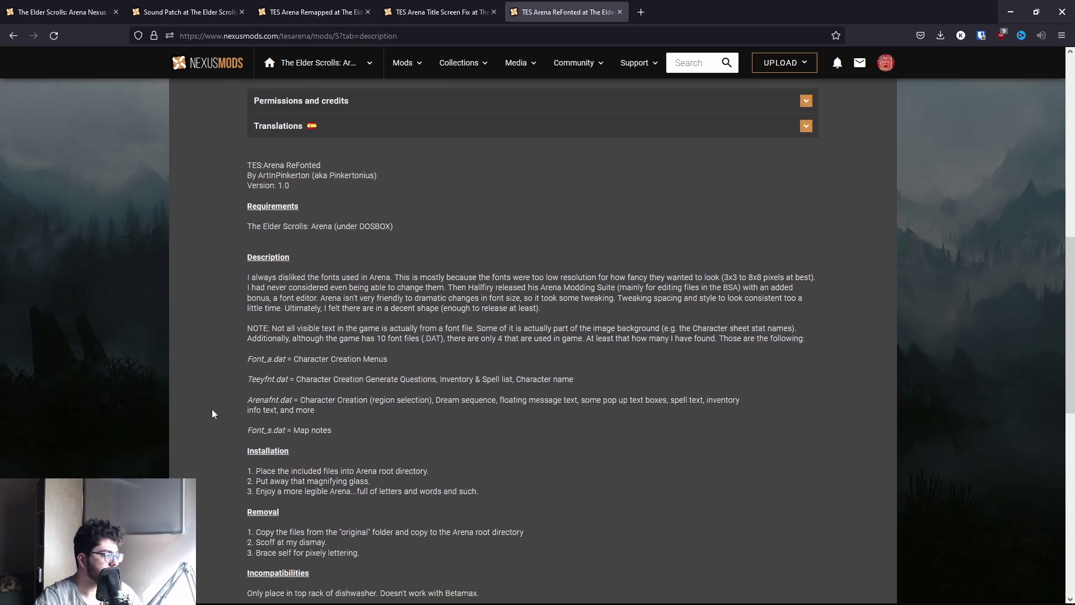
key("ctrl+shift+Tab")
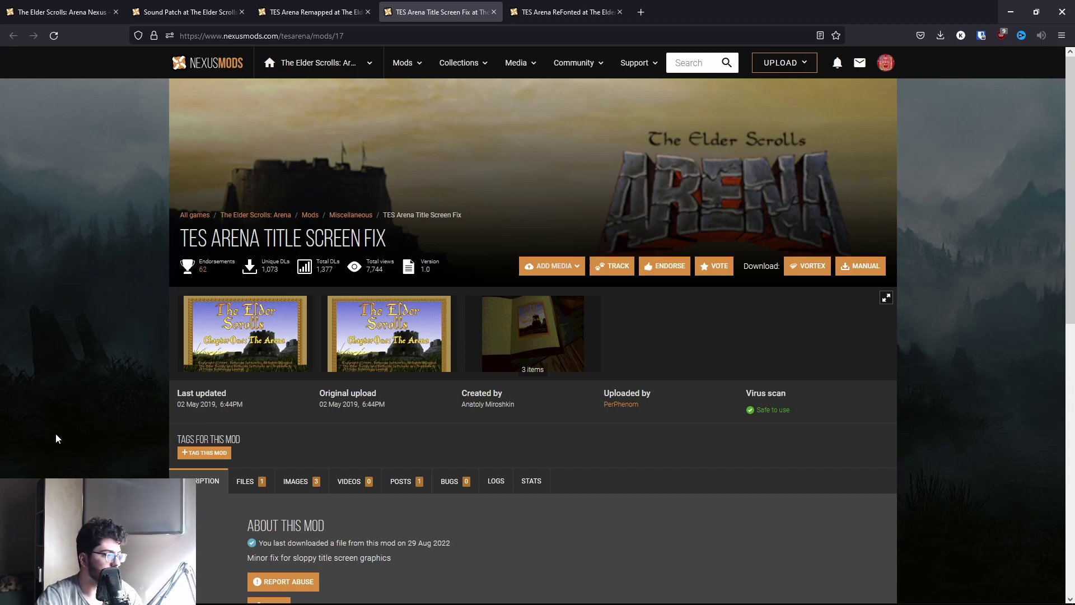
- Compare the original and fixed title screen screenshots on the Title Screen Fix page
left_click(267, 336)
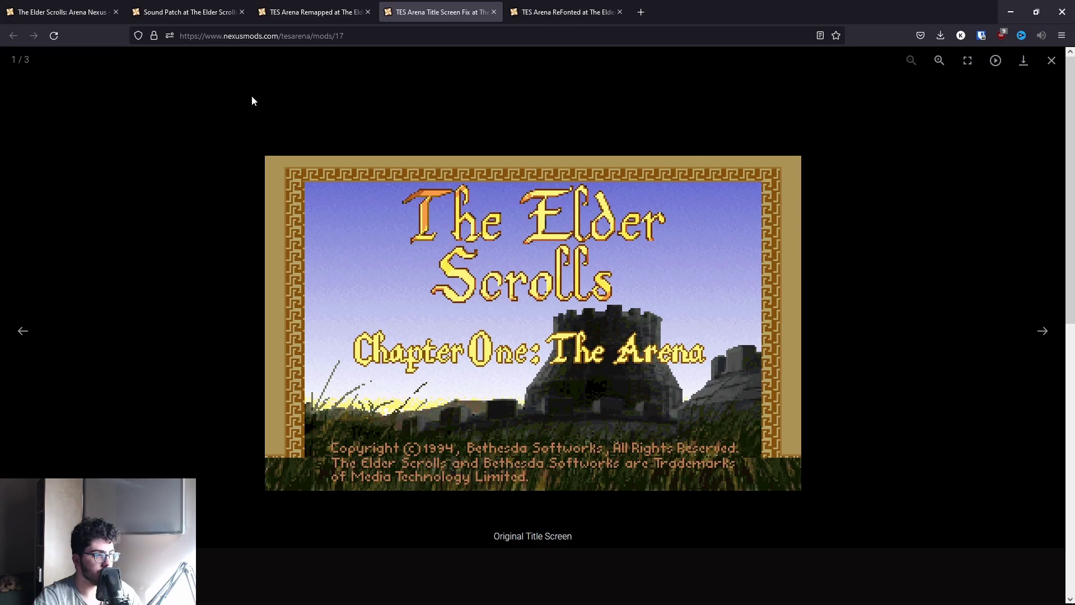
key("Right")
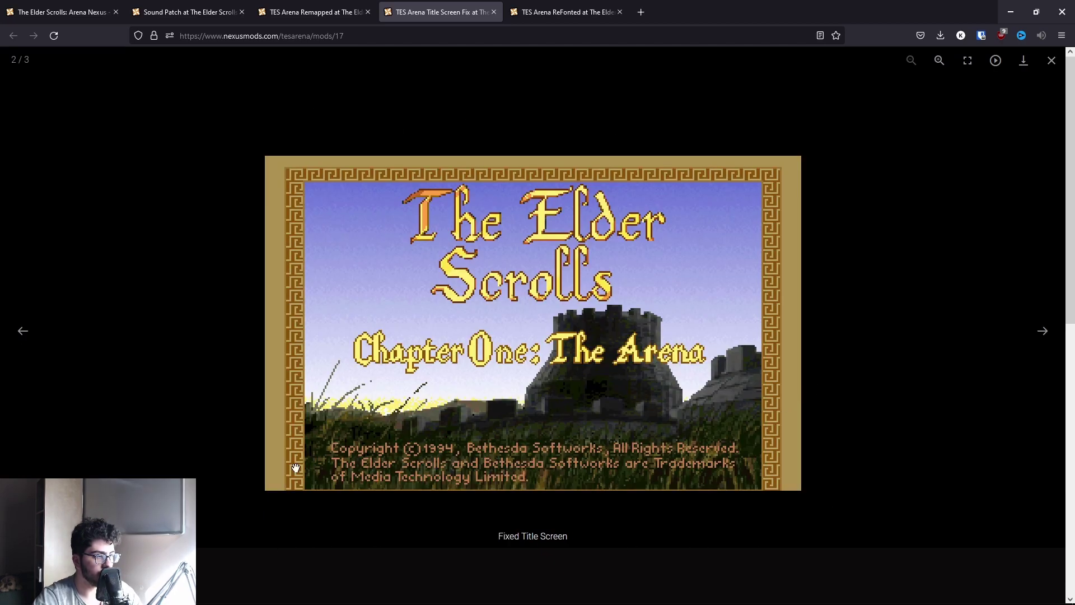
left_click(1052, 61)
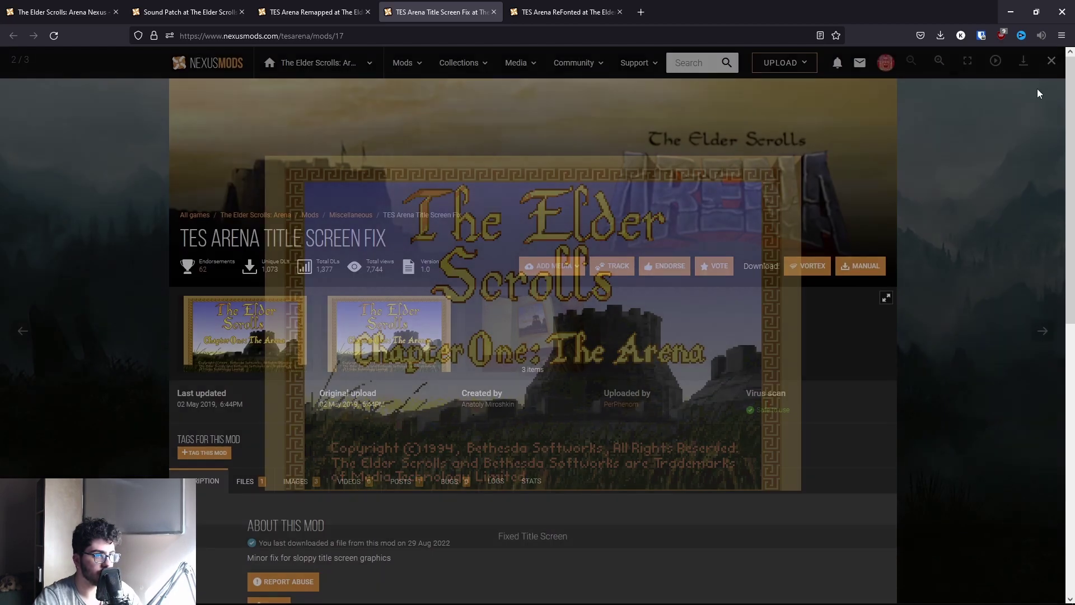
scroll(896, 448, "down", 10)
scroll(909, 457, "up", 7)
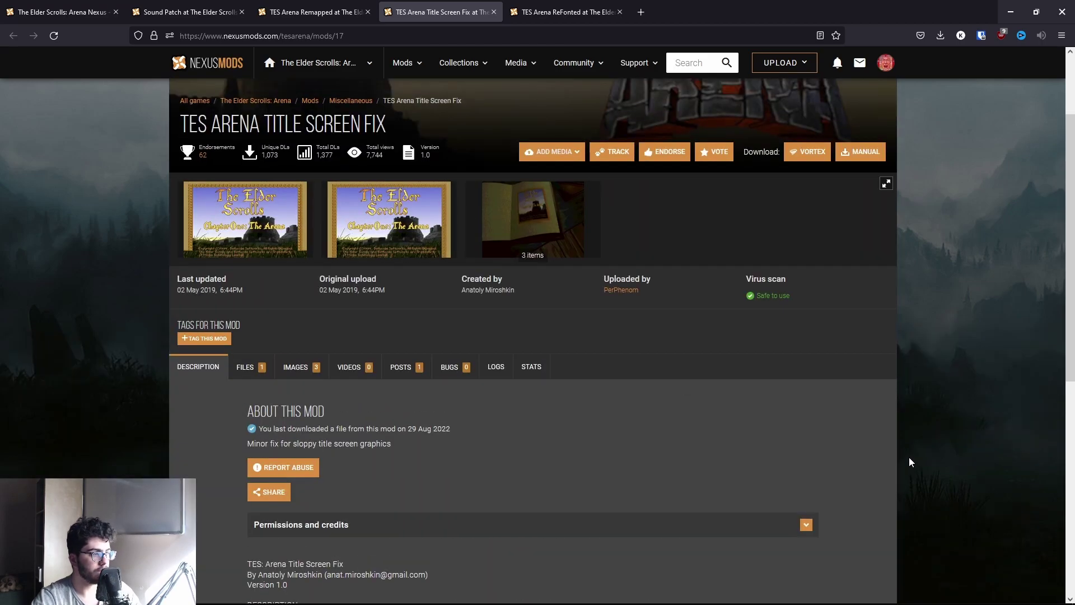
- Check the Title Screen Fix files, then start the manual download of the ReFonted main file
left_click(245, 366)
scroll(542, 349, "down", 4)
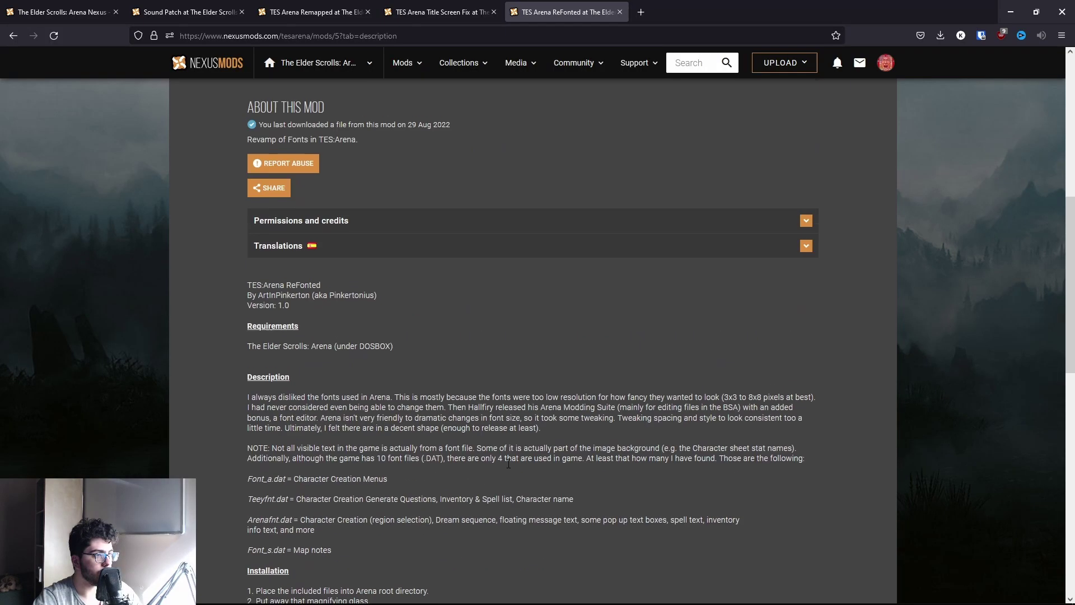
scroll(259, 248, "up", 3)
left_click(255, 231)
left_click(457, 410)
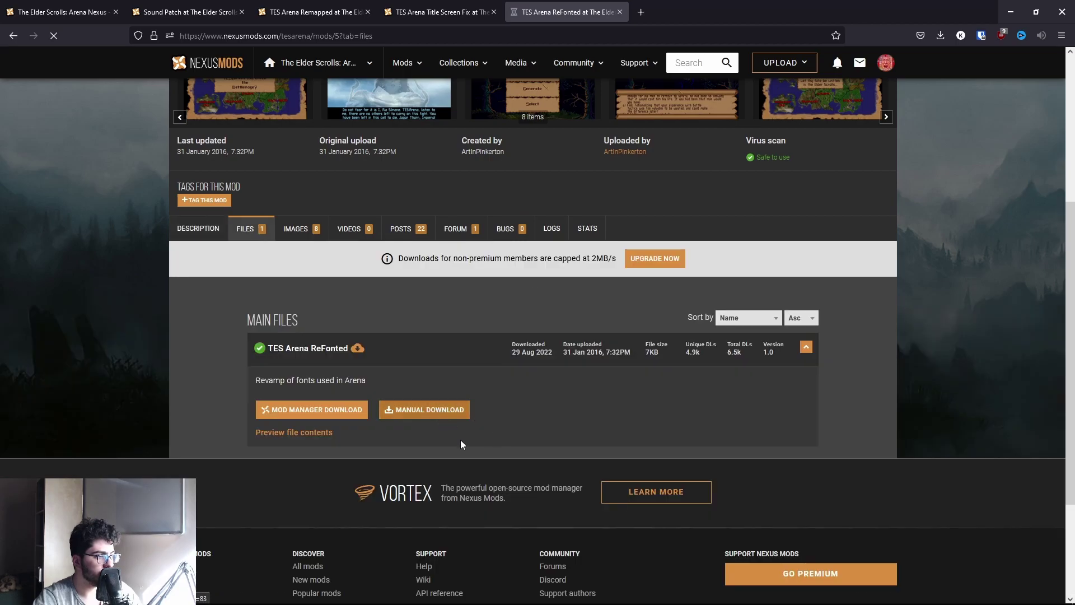